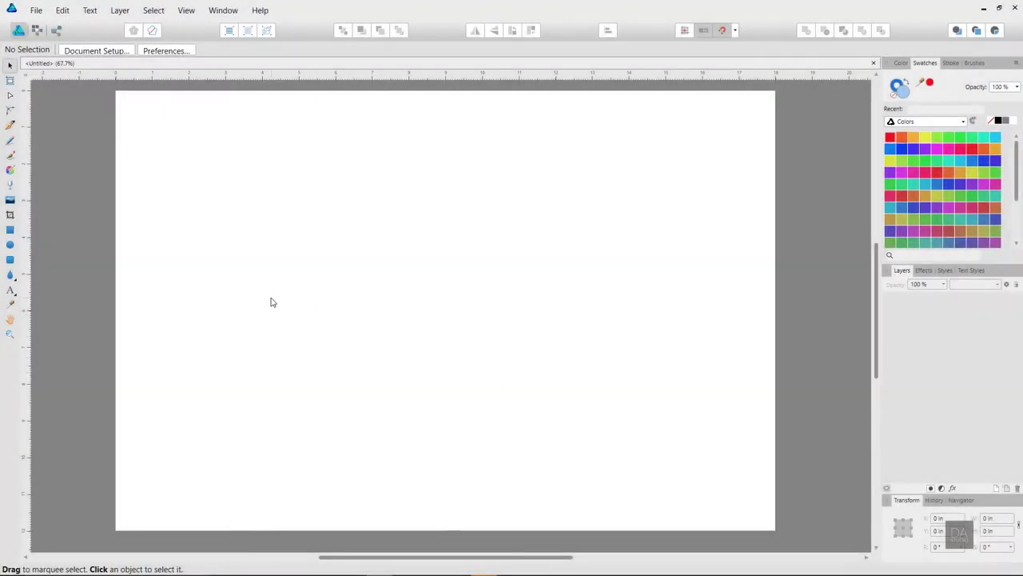
# Draw a light-blue circle near the page centre with the Ellipse Tool.
pyautogui.click(10, 246)
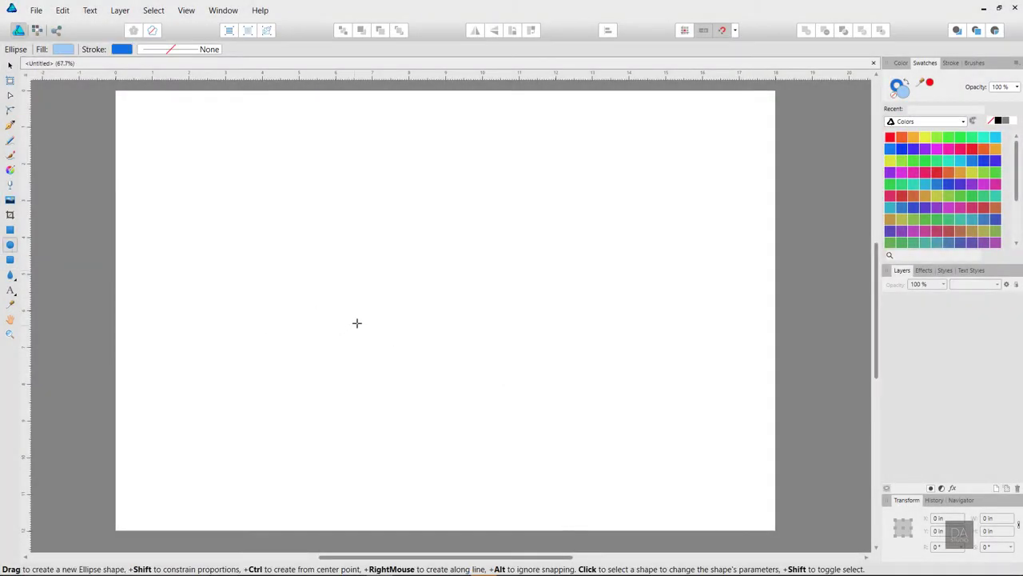
pyautogui.moveTo(443, 311); pyautogui.dragTo(520, 384)
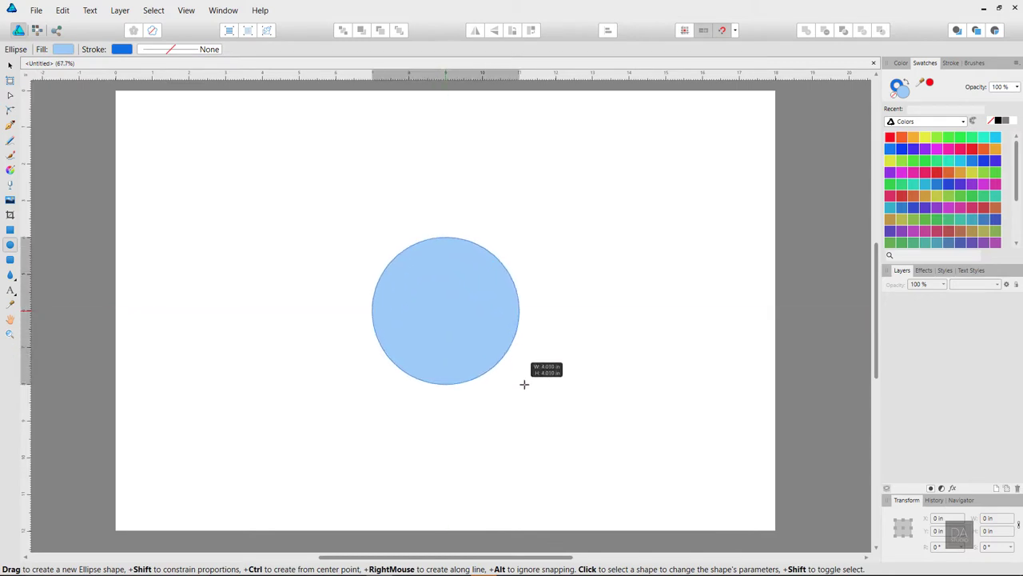
pyautogui.press('v')
# Give the circle a 5 pt inside-aligned blue outline and move it left on the page.
pyautogui.click(950, 62)
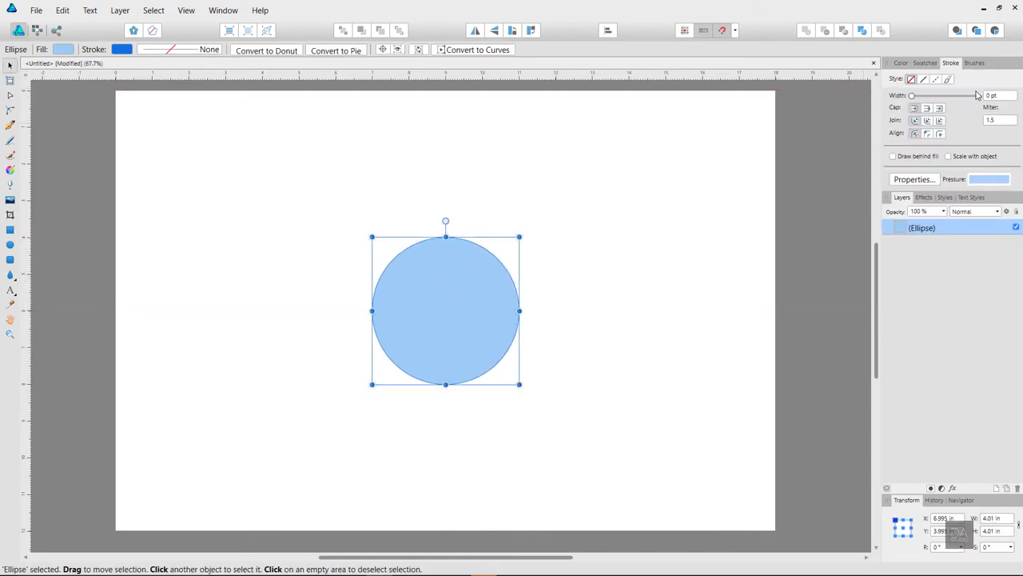
pyautogui.click(999, 96)
pyautogui.scroll(5, 1001, 97)
pyautogui.scroll(1, 1001, 97)
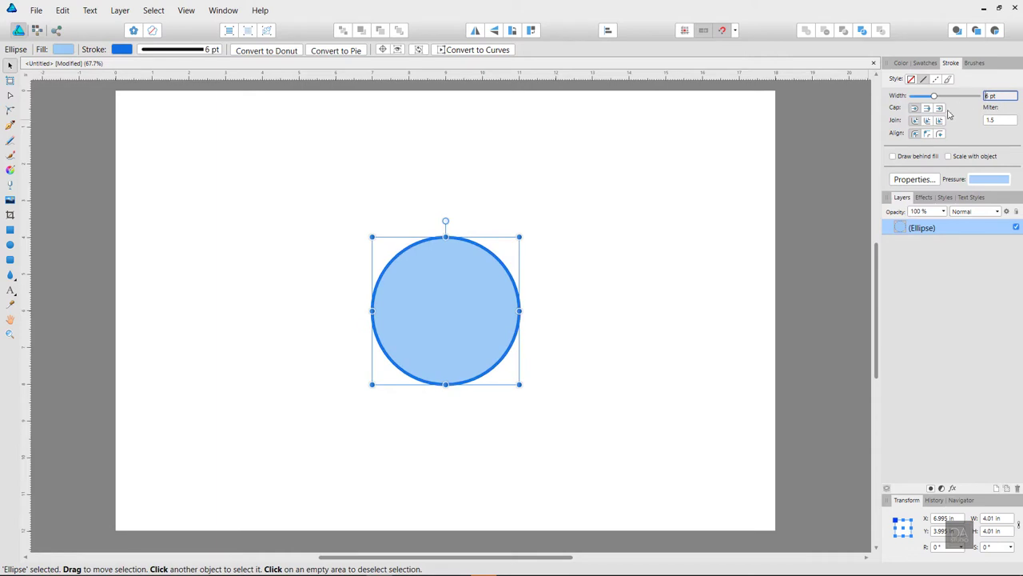
pyautogui.click(926, 134)
pyautogui.click(998, 97)
pyautogui.scroll(-1, 997, 98)
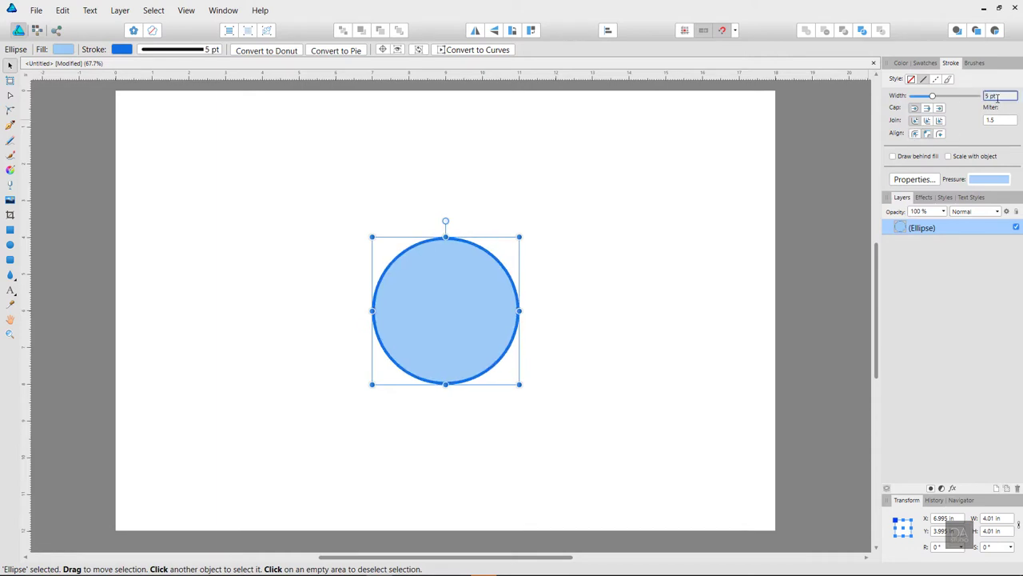
pyautogui.moveTo(461, 295)
pyautogui.mouseDown()
pyautogui.moveTo(391, 313)
pyautogui.moveTo(478, 352)
pyautogui.mouseUp()
# Copy and paste the circle, then shrink the copy into a centred 3.508 in inner circle.
pyautogui.press('v')
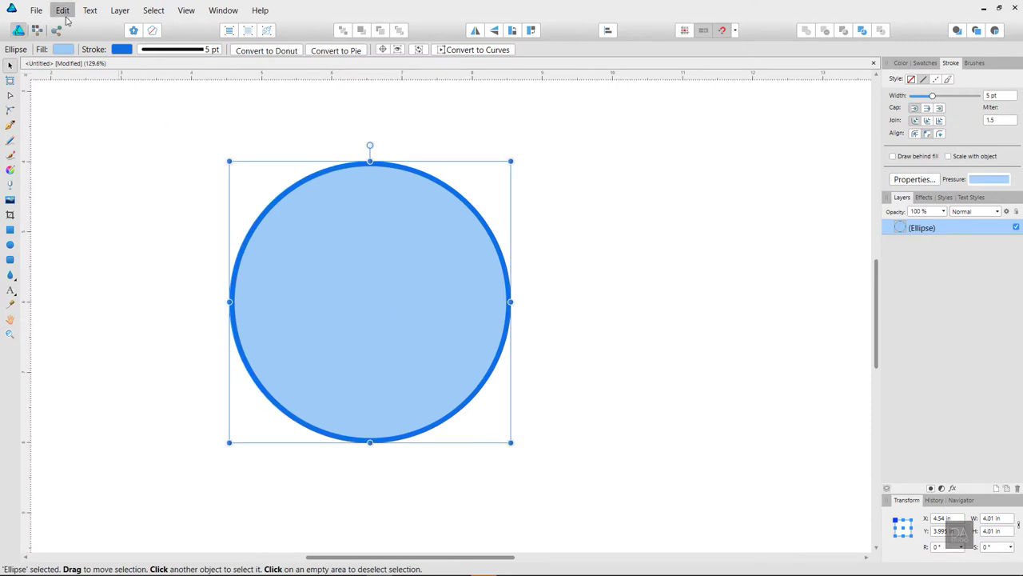
pyautogui.click(62, 11)
pyautogui.click(60, 62)
pyautogui.click(63, 11)
pyautogui.click(60, 72)
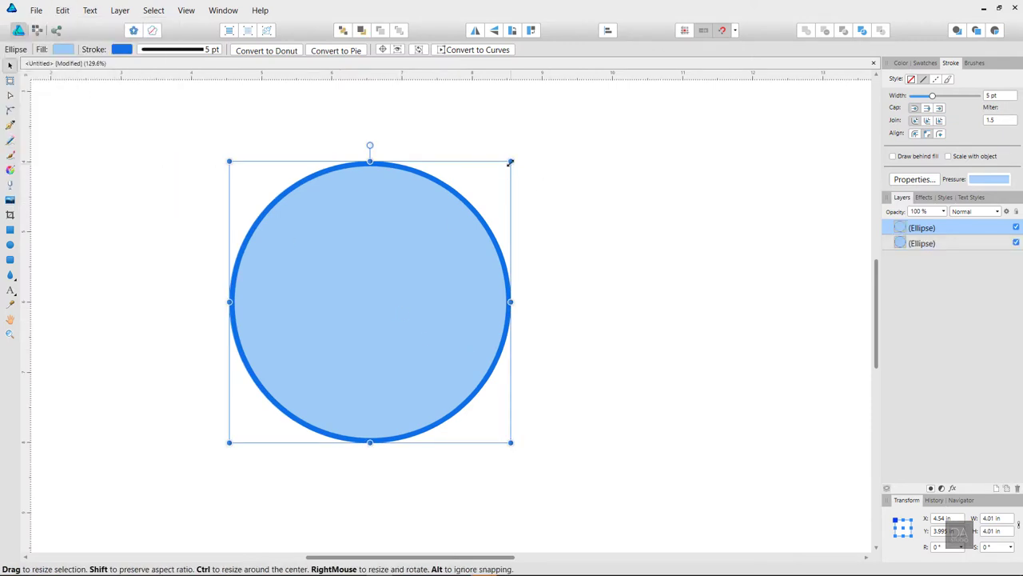
pyautogui.moveTo(511, 161); pyautogui.dragTo(492, 176)
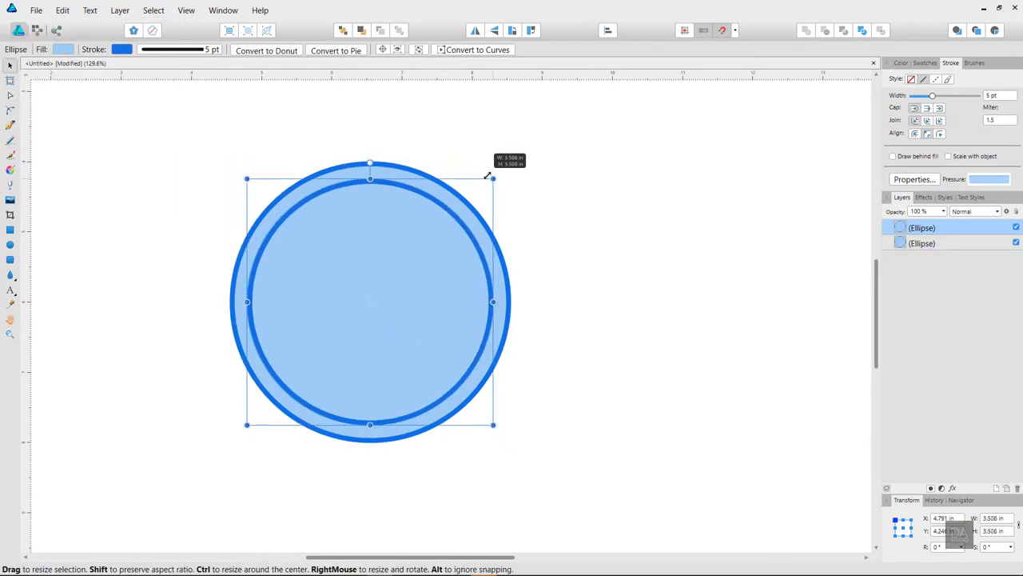
# Change the outer circle's fill to medium blue #53A2F3.
pyautogui.click(496, 240)
pyautogui.click(925, 63)
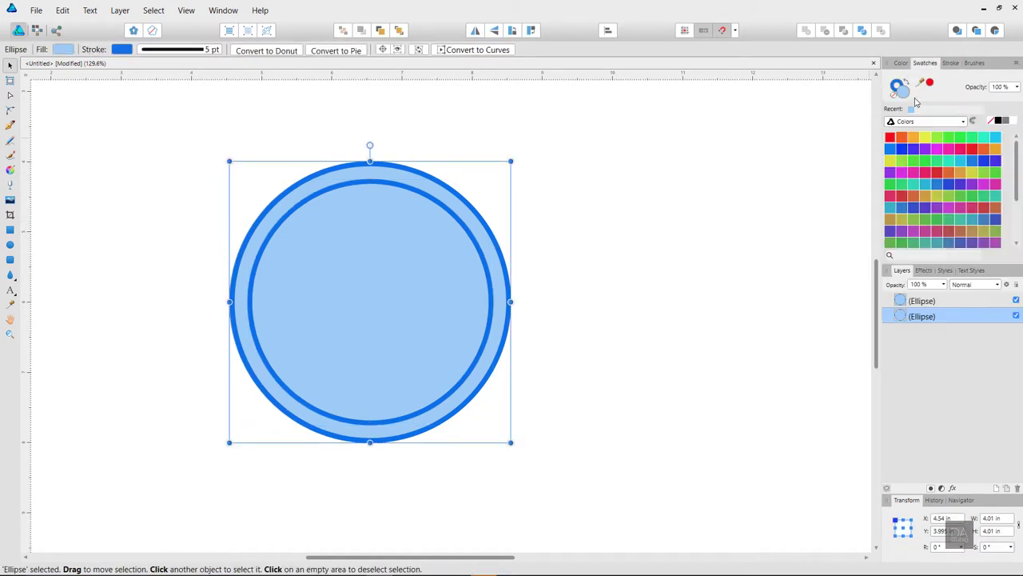
pyautogui.doubleClick(901, 88)
pyautogui.moveTo(525, 242); pyautogui.dragTo(530, 262)
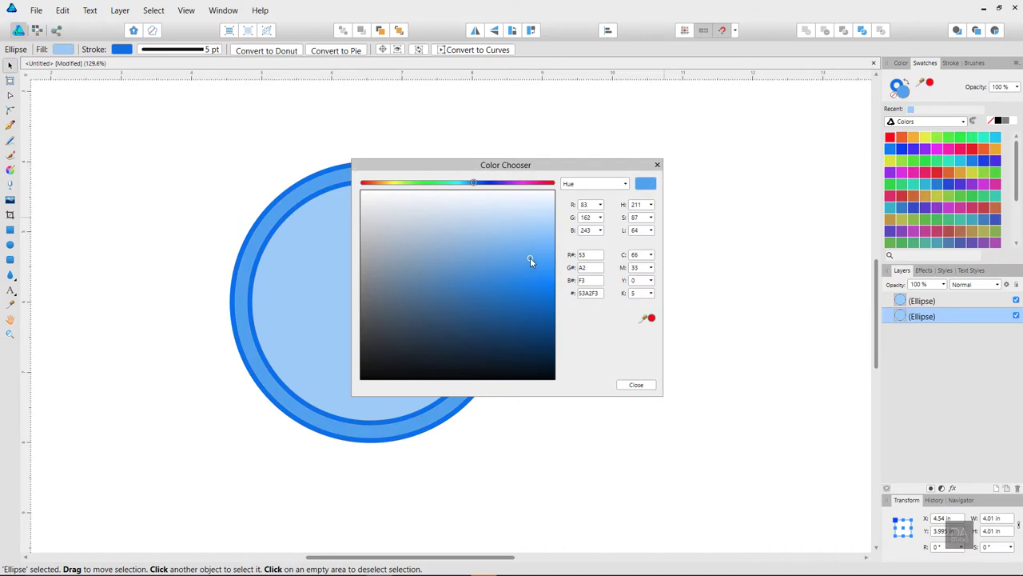
pyautogui.click(636, 384)
pyautogui.click(572, 218)
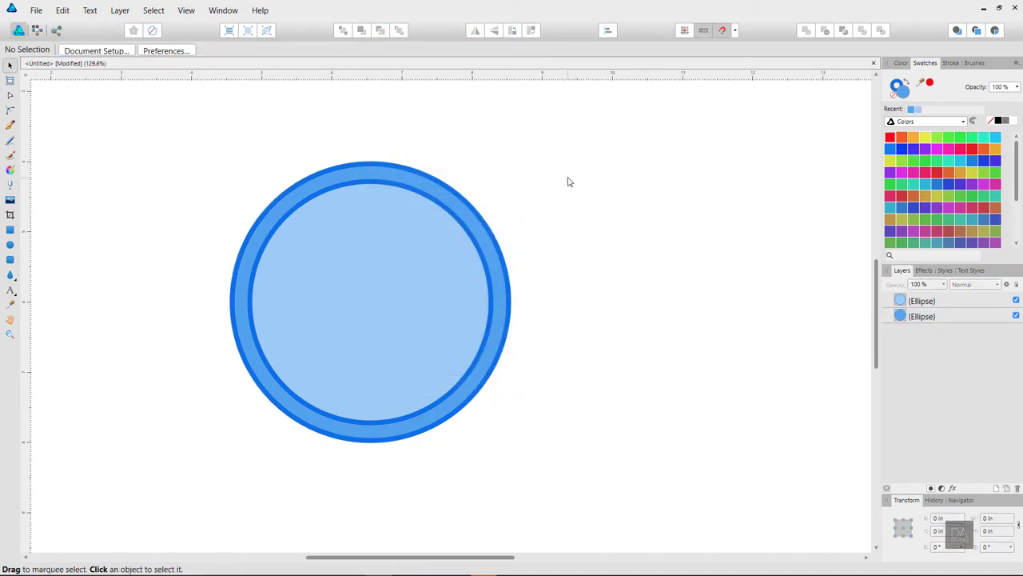
# Duplicate the two-circle wheel and place the copy to the right.
pyautogui.scroll(-2, 518, 256)
pyautogui.moveTo(614, 295); pyautogui.dragTo(486, 295)
pyautogui.moveTo(452, 183); pyautogui.dragTo(187, 397)
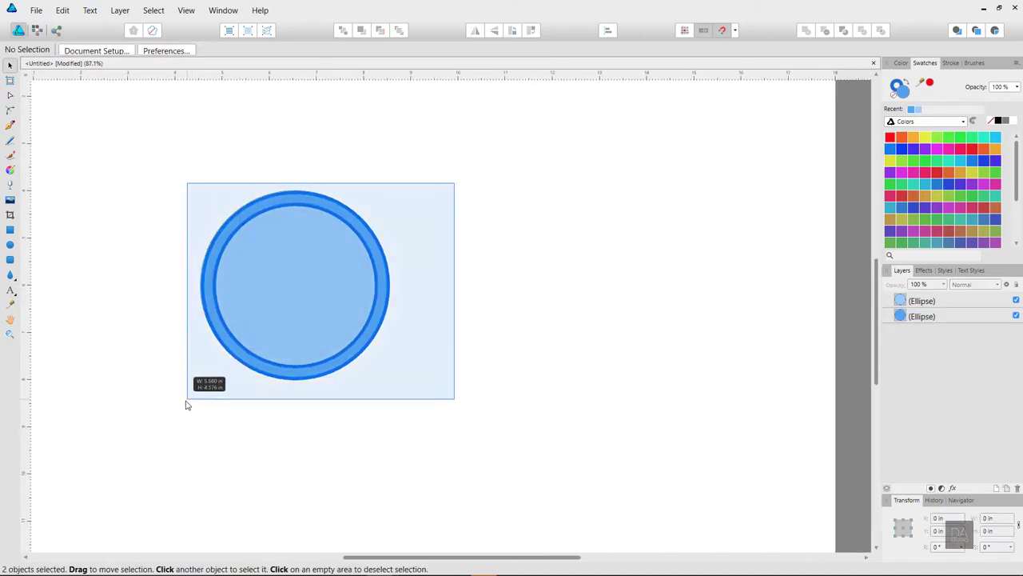
pyautogui.moveTo(326, 337); pyautogui.dragTo(651, 362)
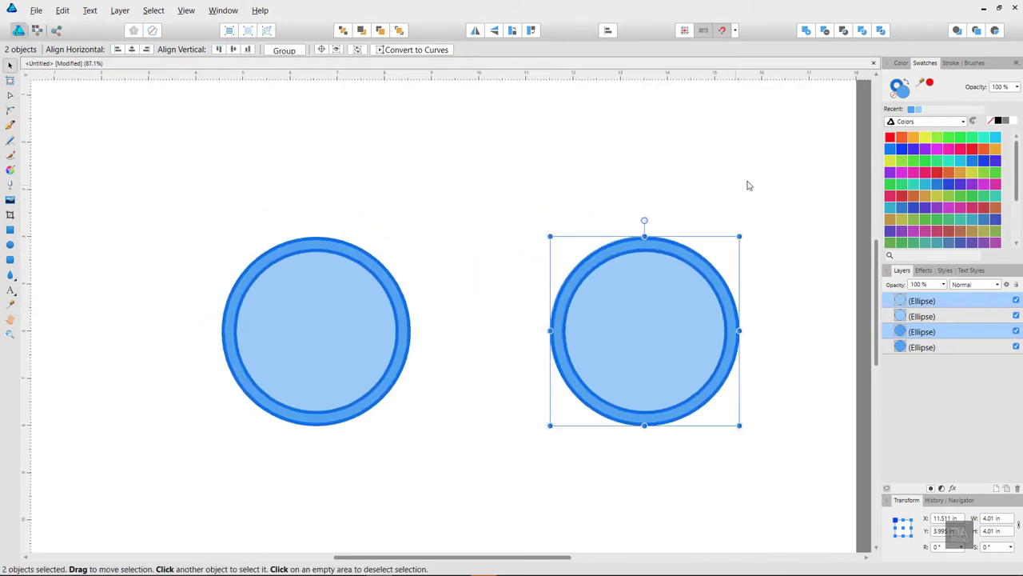
pyautogui.moveTo(747, 183)
pyautogui.mouseDown()
pyautogui.moveTo(319, 389)
pyautogui.moveTo(264, 457)
pyautogui.mouseUp()
pyautogui.scroll(-1, 360, 352)
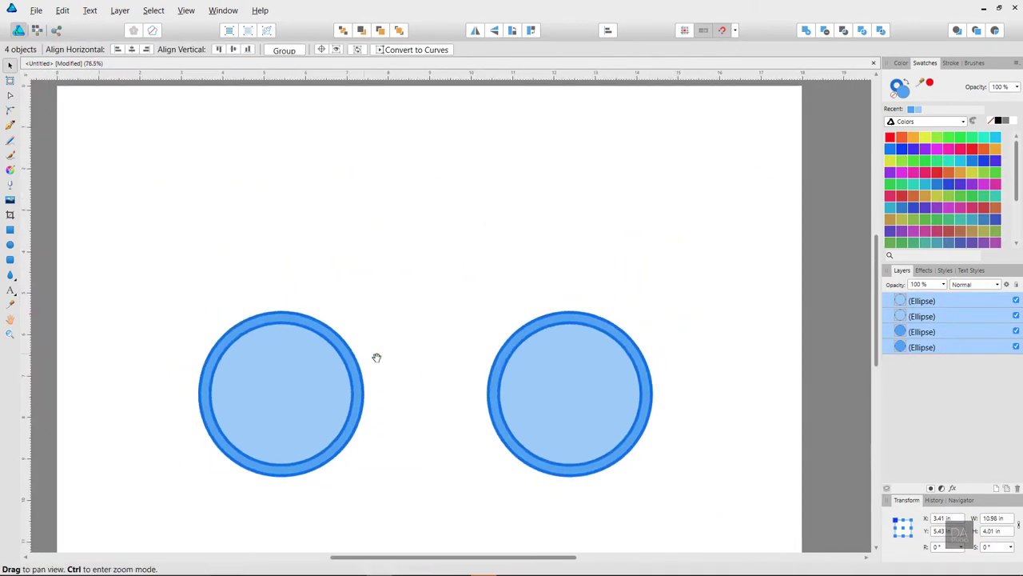
pyautogui.click(404, 354)
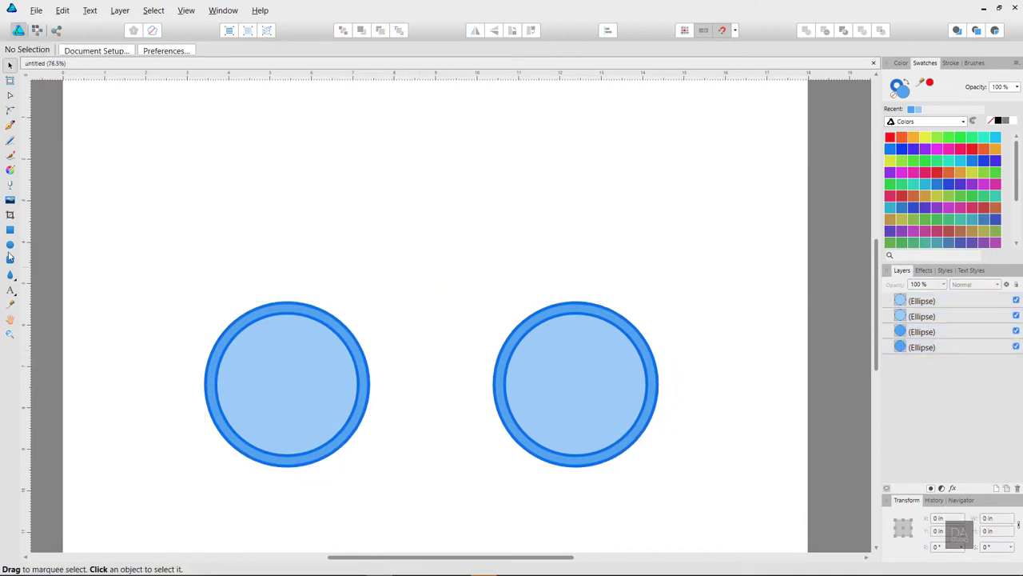
# Draw a small 1.351 in blue circle centred between the wheels, then begin the frame line.
pyautogui.click(9, 244)
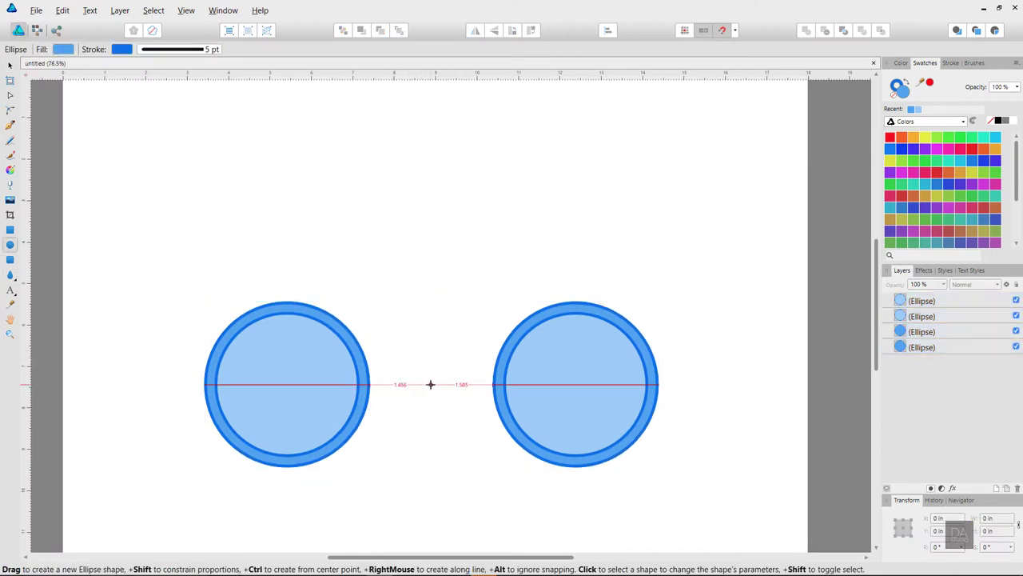
pyautogui.moveTo(430, 384)
pyautogui.mouseDown()
pyautogui.moveTo(470, 415)
pyautogui.moveTo(458, 412)
pyautogui.mouseUp()
pyautogui.click(10, 66)
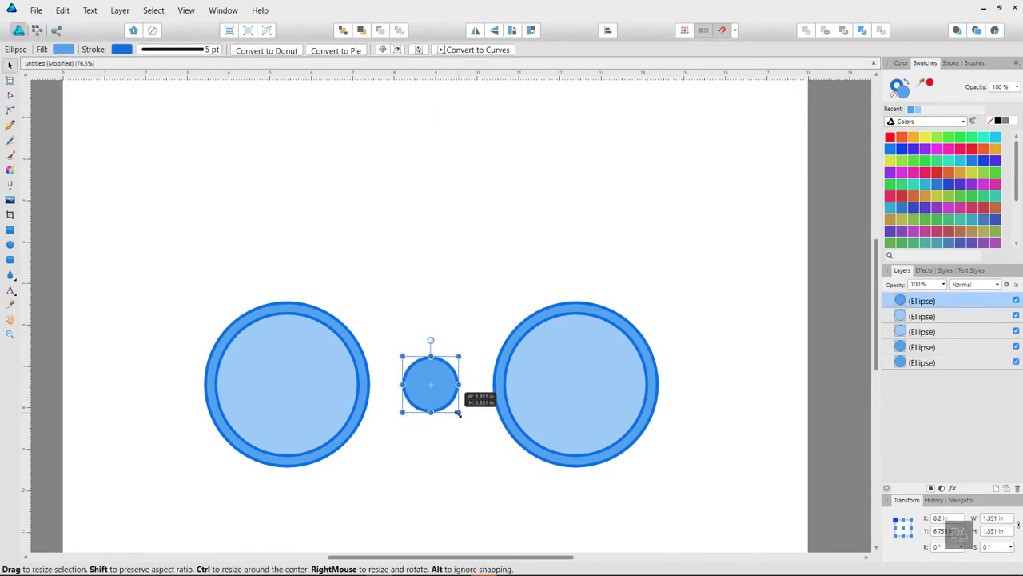
pyautogui.click(432, 436)
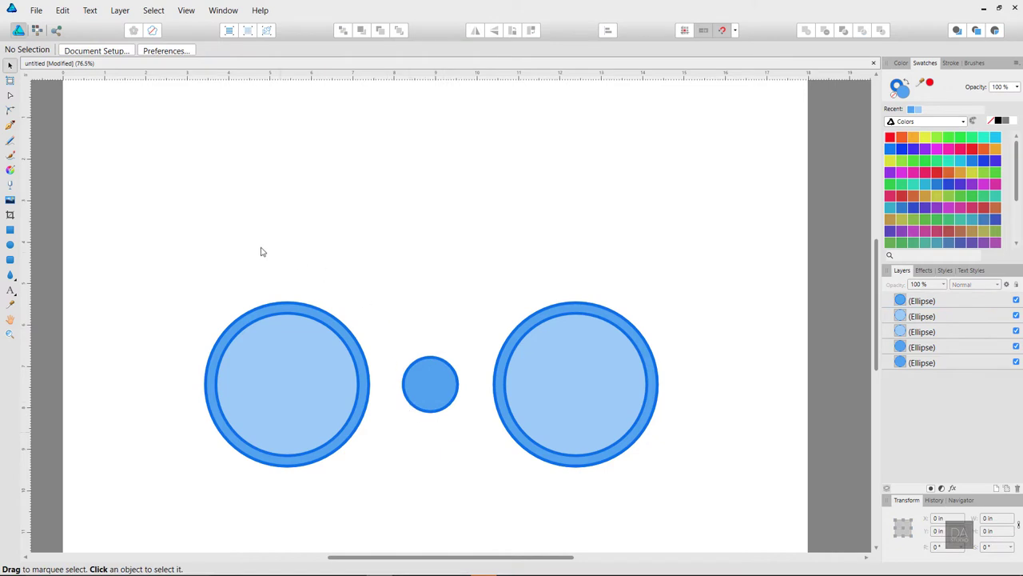
pyautogui.click(10, 125)
pyautogui.click(441, 202)
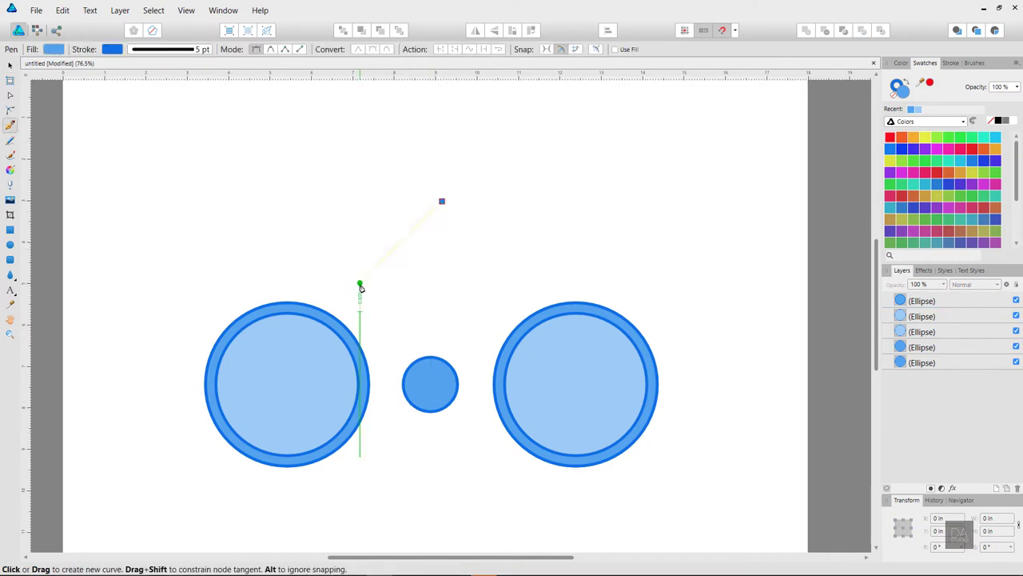
# Draw the frame line and snap its corner to the left wheel's centre.
pyautogui.click(360, 282)
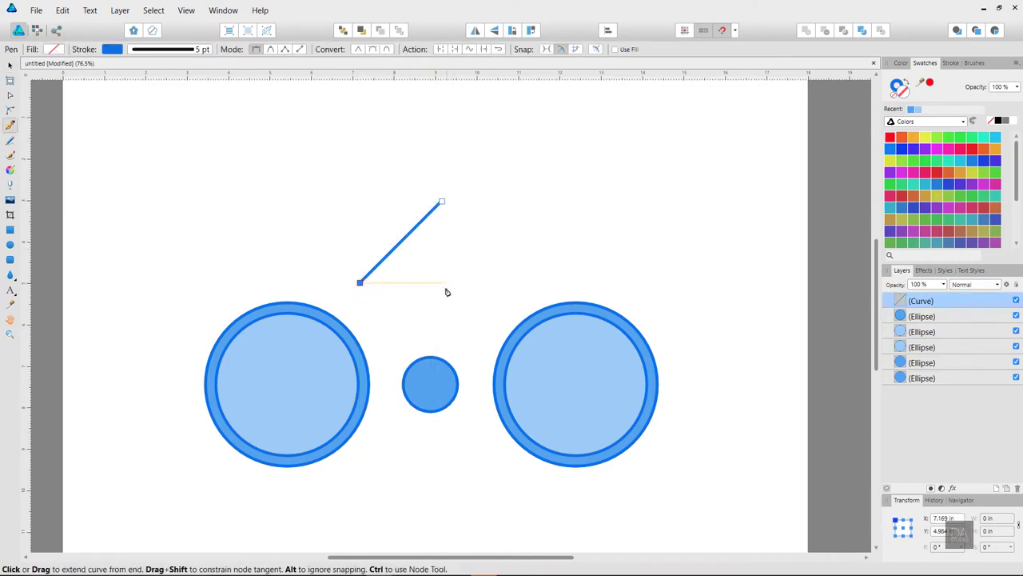
pyautogui.click(453, 285)
pyautogui.click(9, 66)
pyautogui.moveTo(403, 240); pyautogui.dragTo(356, 342)
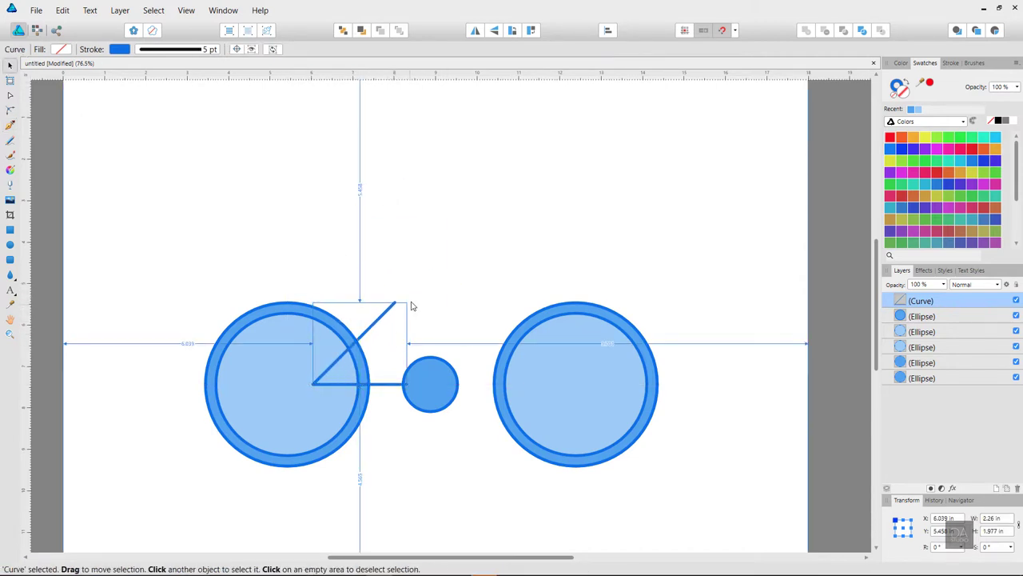
pyautogui.moveTo(406, 302); pyautogui.dragTo(425, 283)
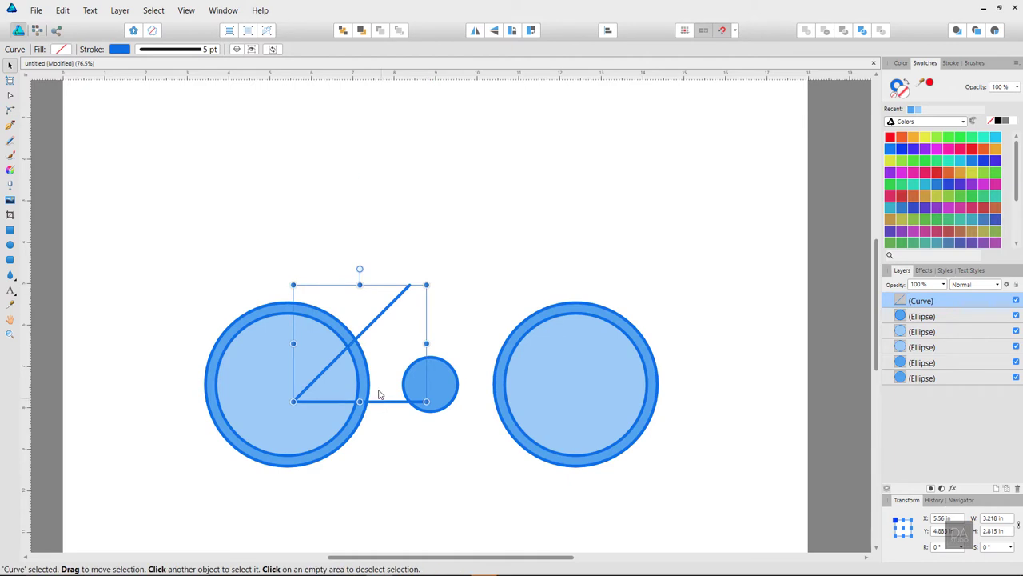
pyautogui.moveTo(381, 397); pyautogui.dragTo(376, 388)
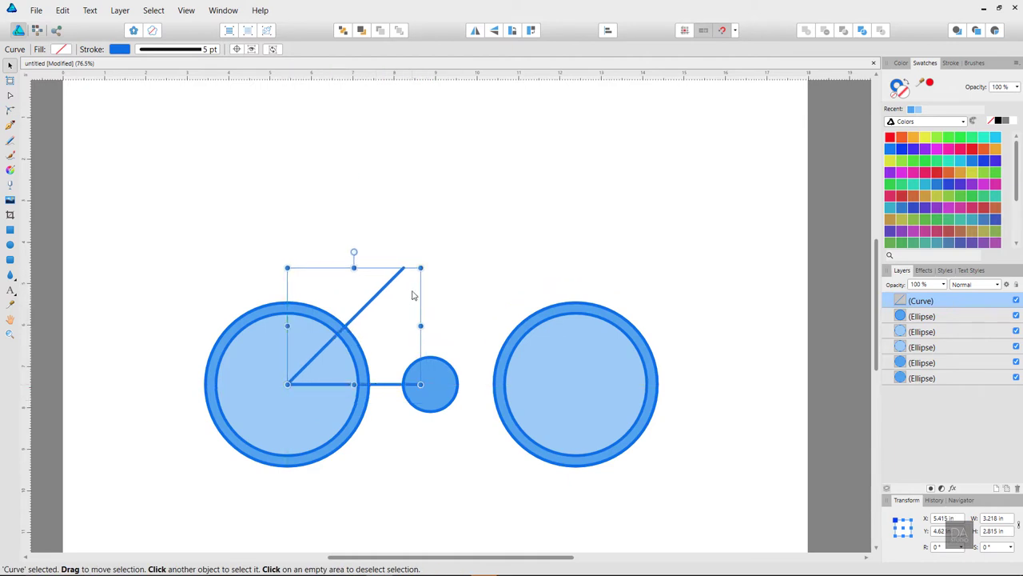
# Snap the line's end to the small circle's centre and nudge its top end left.
pyautogui.click(10, 95)
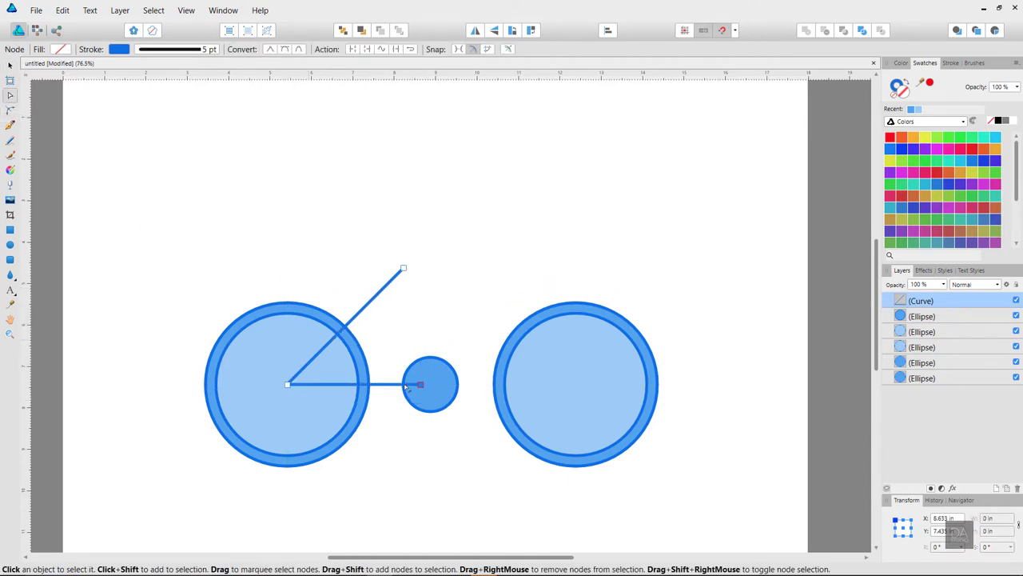
pyautogui.click(420, 385)
pyautogui.moveTo(421, 385); pyautogui.dragTo(431, 385)
pyautogui.moveTo(403, 269); pyautogui.dragTo(378, 268)
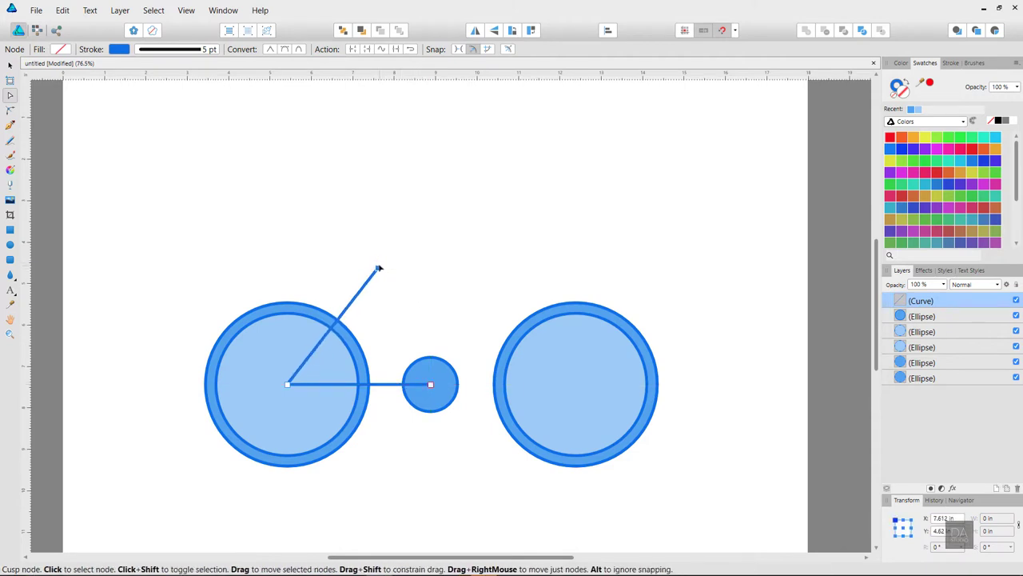
# Give the 18 pt frame stroke rounded end caps.
pyautogui.press('v')
pyautogui.click(307, 210)
pyautogui.hotkey('ctrl', 'z')
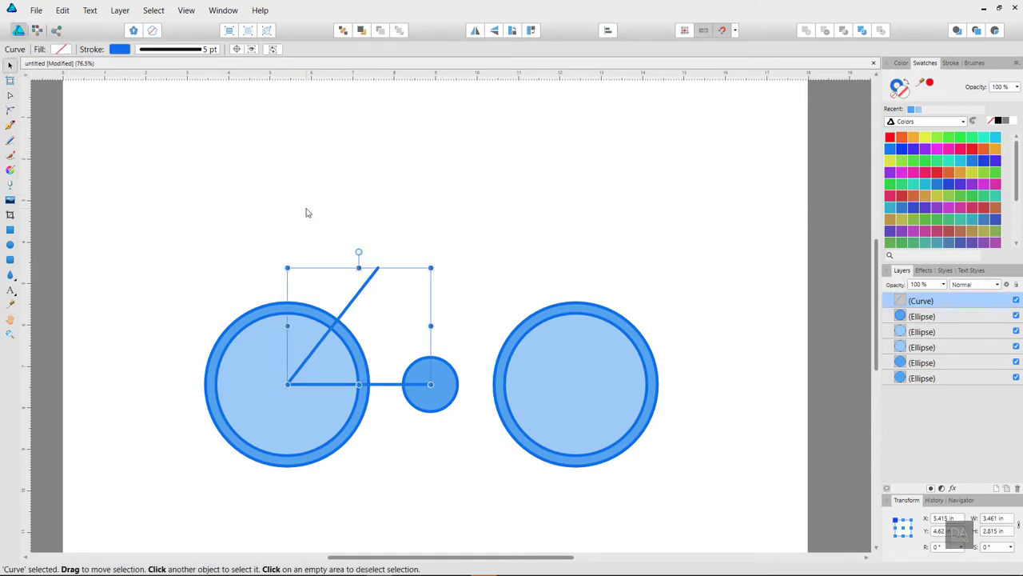
pyautogui.click(951, 62)
pyautogui.scroll(3, 991, 96)
pyautogui.scroll(5, 991, 96)
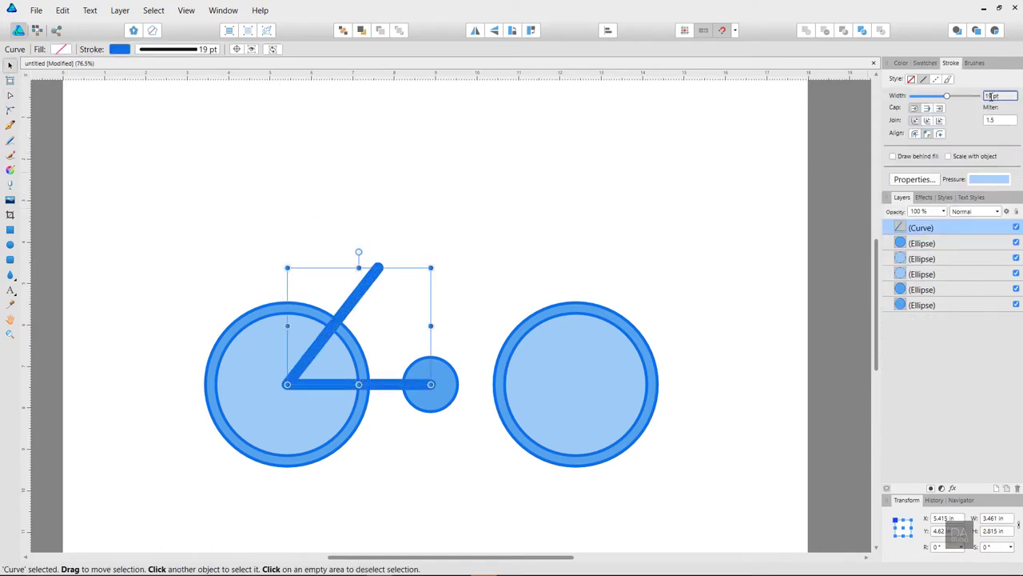
pyautogui.scroll(4, 991, 96)
pyautogui.scroll(1, 991, 96)
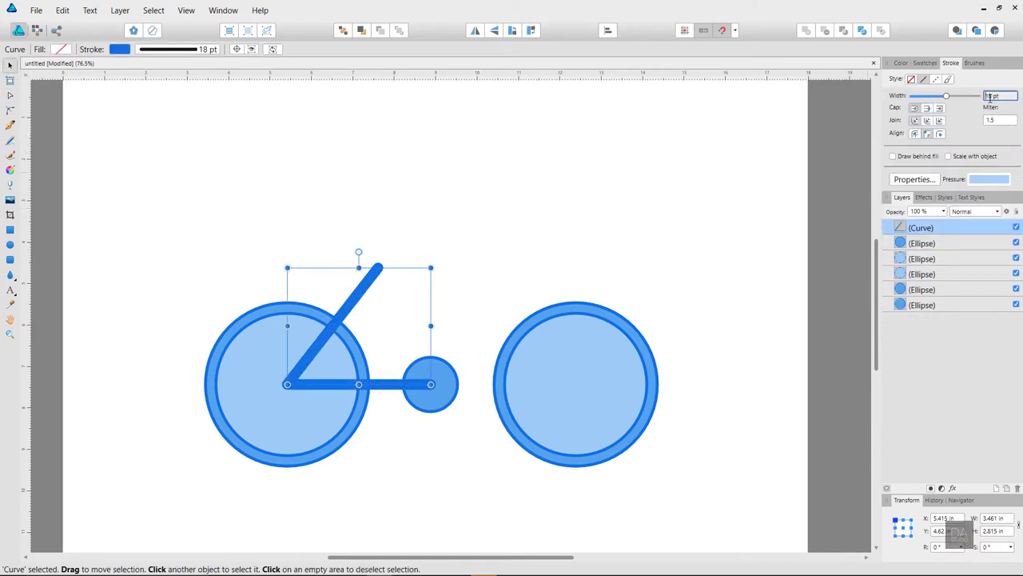
pyautogui.write('18')
pyautogui.click(927, 108)
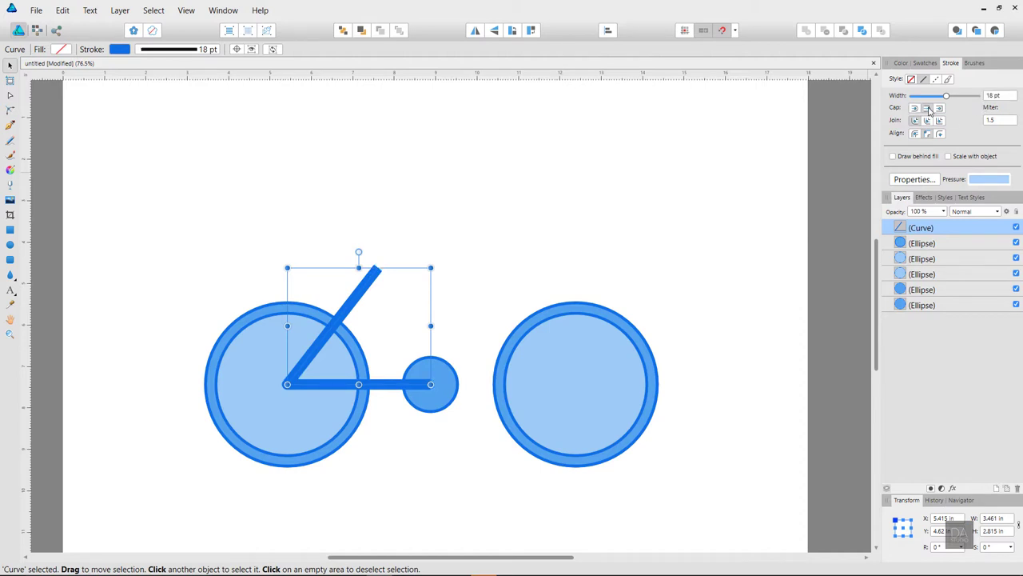
pyautogui.click(917, 109)
pyautogui.click(607, 187)
pyautogui.click(366, 387)
pyautogui.press('p')
pyautogui.hotkey('ctrl', 'd')
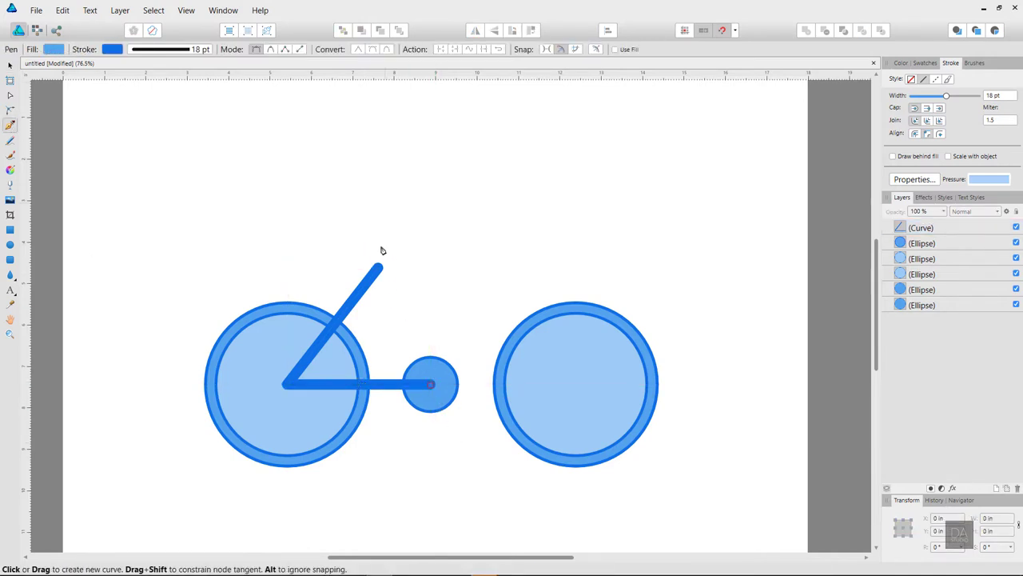
# Draw the seat tube rising from the crank circle.
pyautogui.click(360, 220)
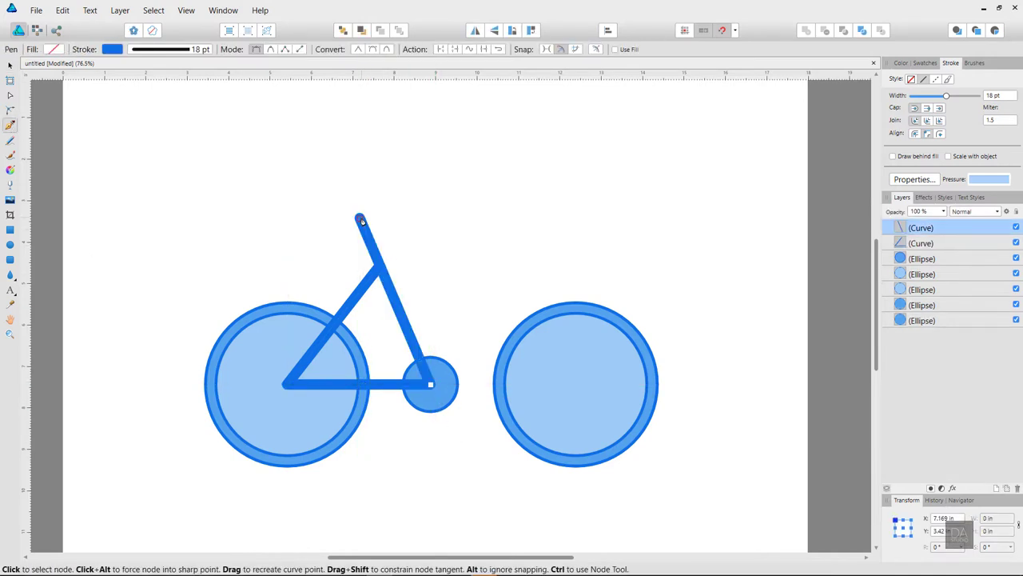
pyautogui.press('v')
pyautogui.click(371, 254)
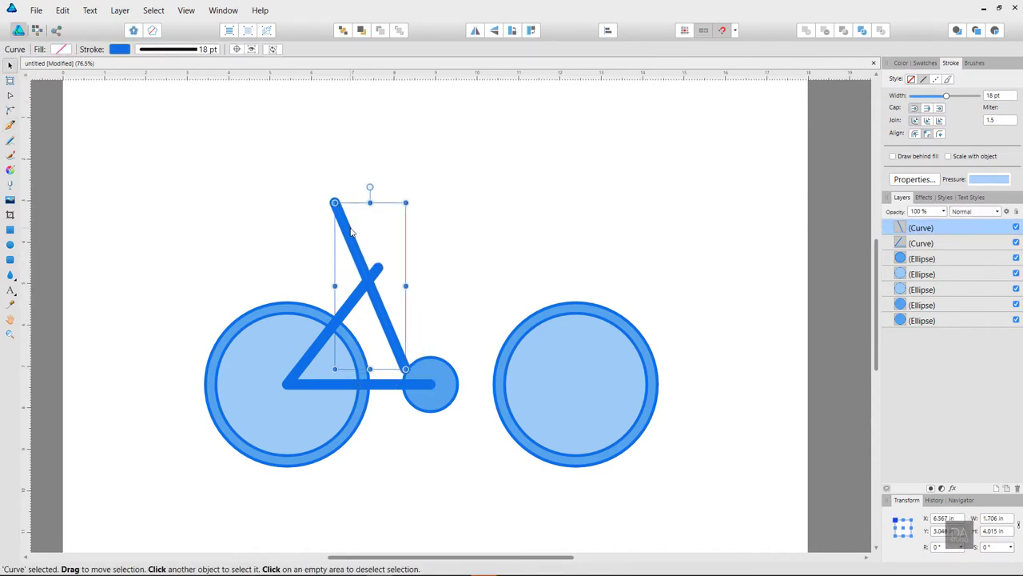
pyautogui.click(400, 245)
# Draw a short horizontal saddle bar across the top of the seat tube.
pyautogui.click(11, 126)
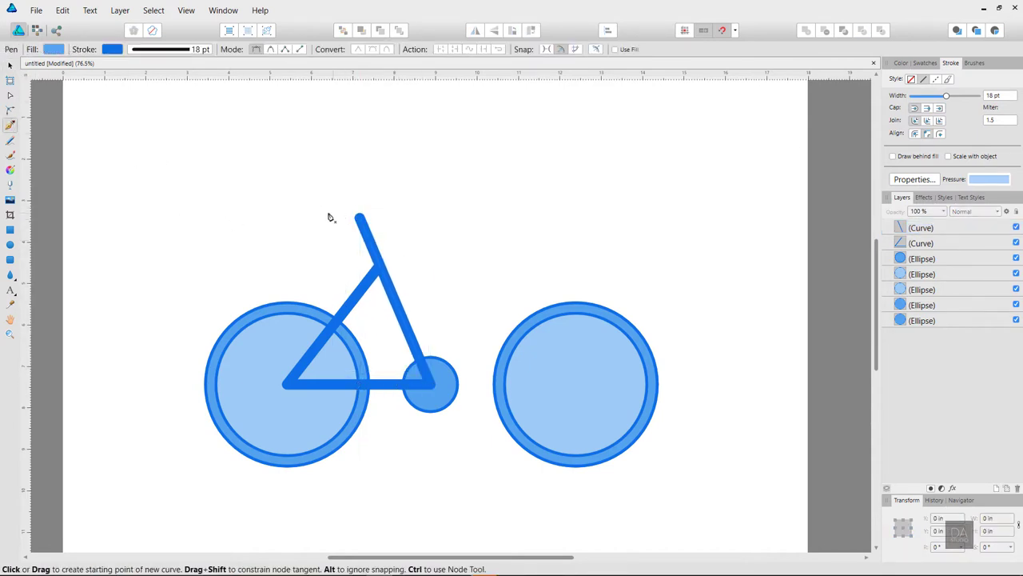
pyautogui.click(298, 213)
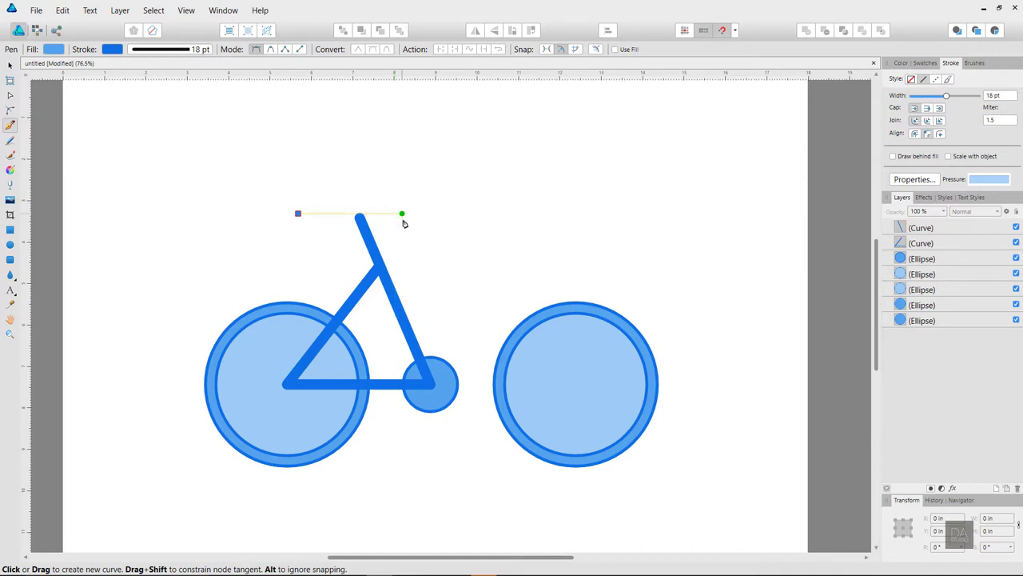
pyautogui.click(407, 217)
pyautogui.moveTo(297, 213); pyautogui.dragTo(313, 213)
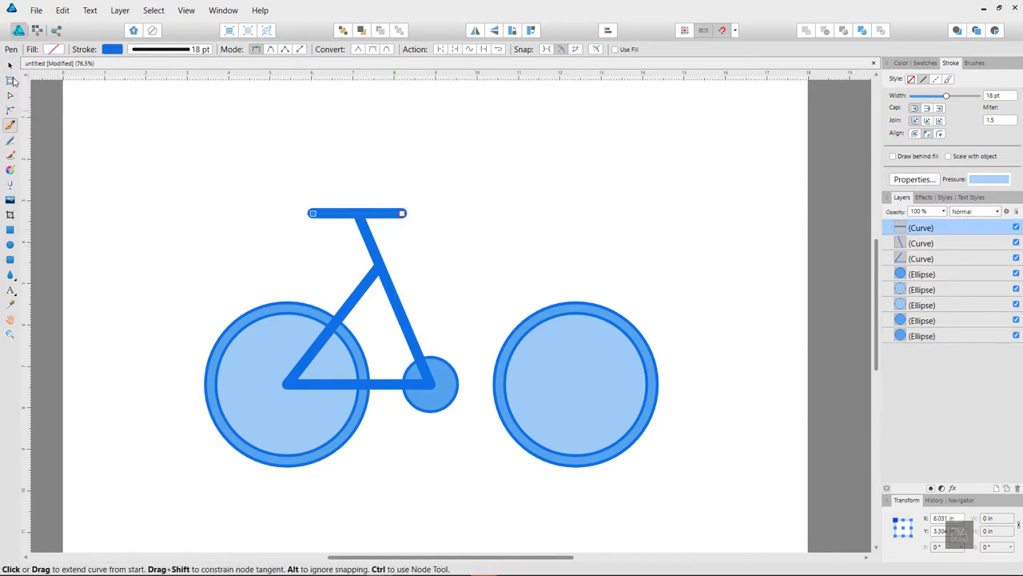
pyautogui.click(9, 65)
pyautogui.click(184, 184)
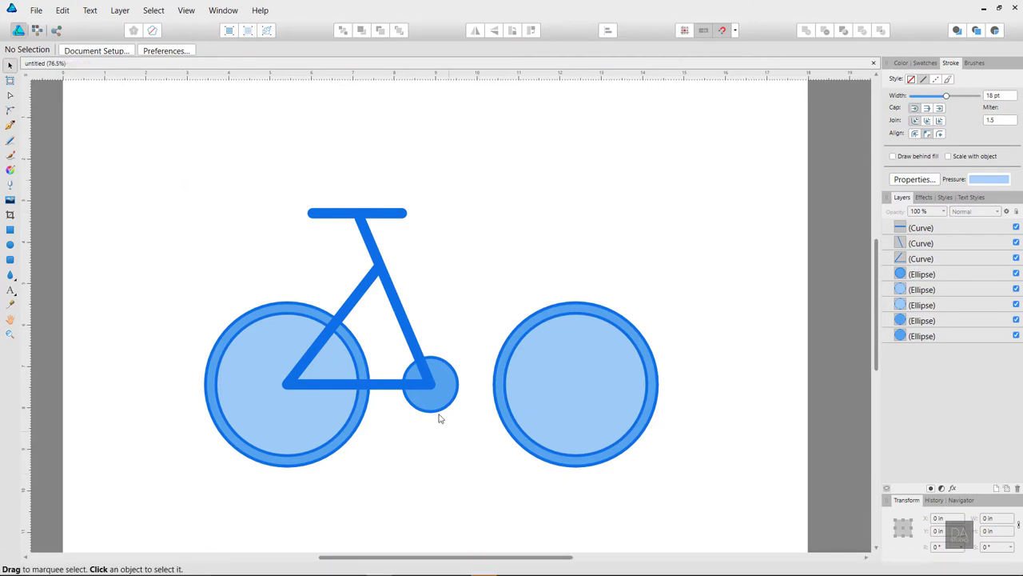
pyautogui.click(413, 347)
pyautogui.click(9, 126)
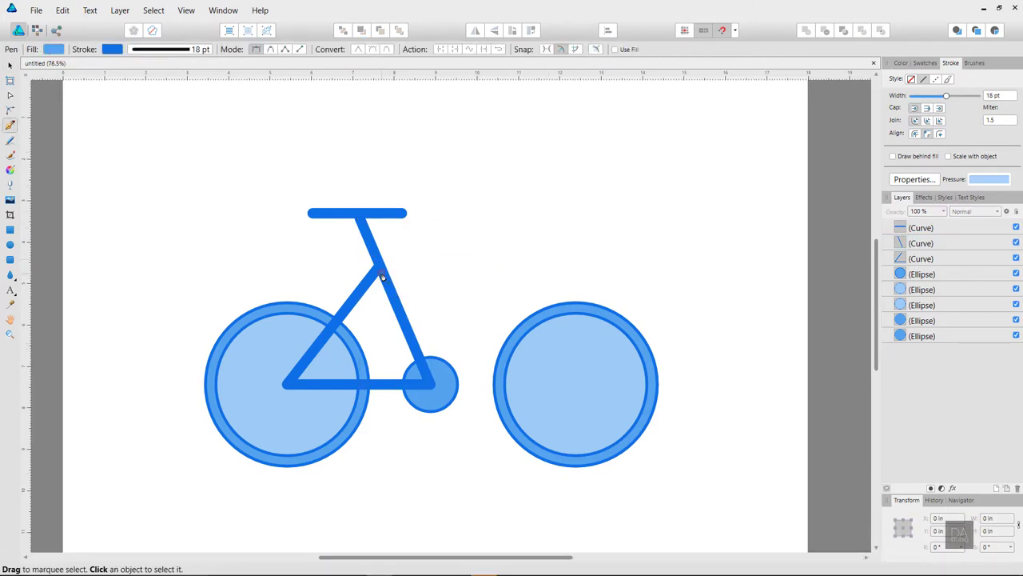
# Draw the top tube and down tube, and pull the diagonal tube's top onto the seat tube.
pyautogui.click(382, 274)
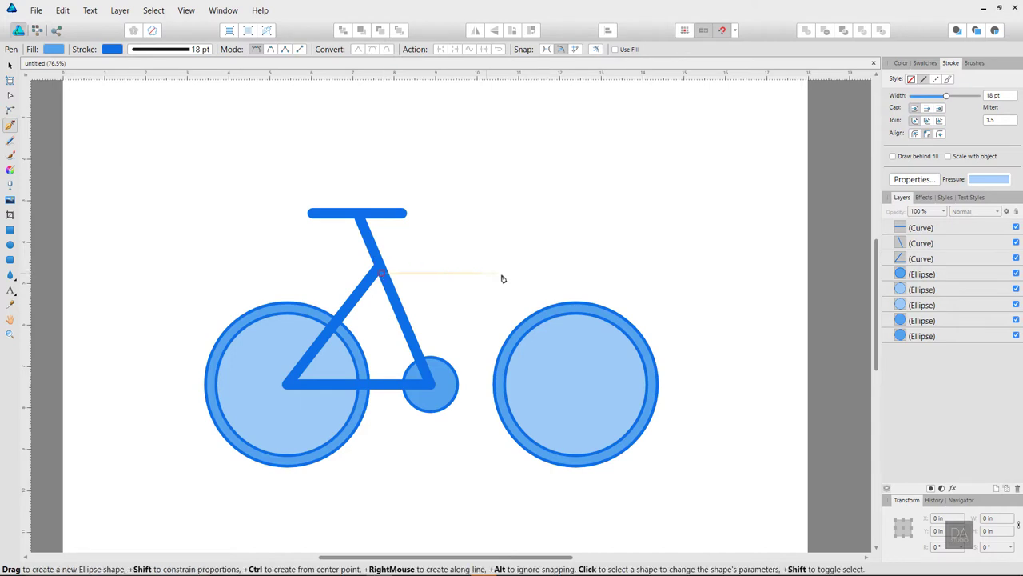
pyautogui.click(558, 274)
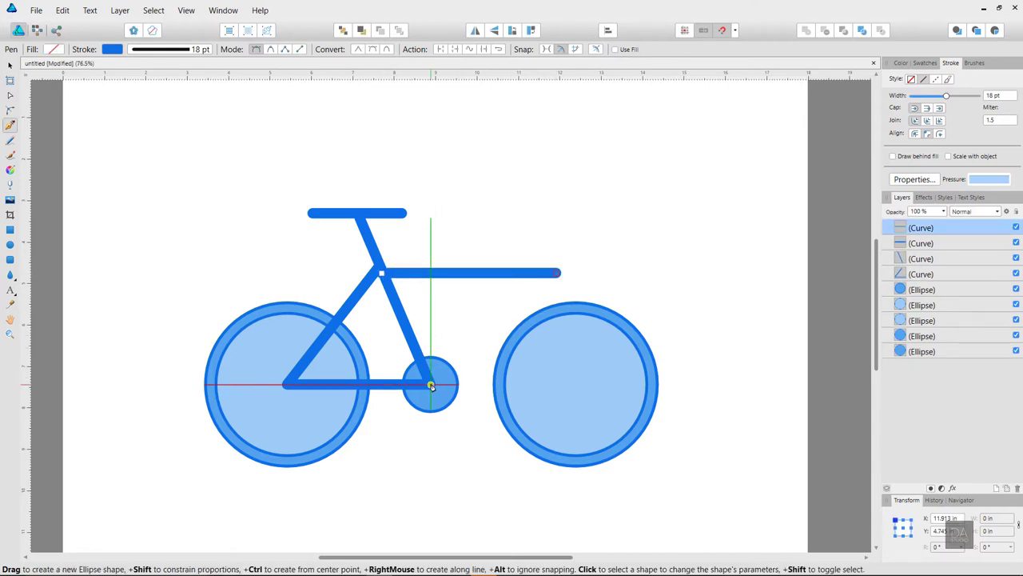
pyautogui.click(431, 385)
pyautogui.click(9, 95)
pyautogui.click(148, 192)
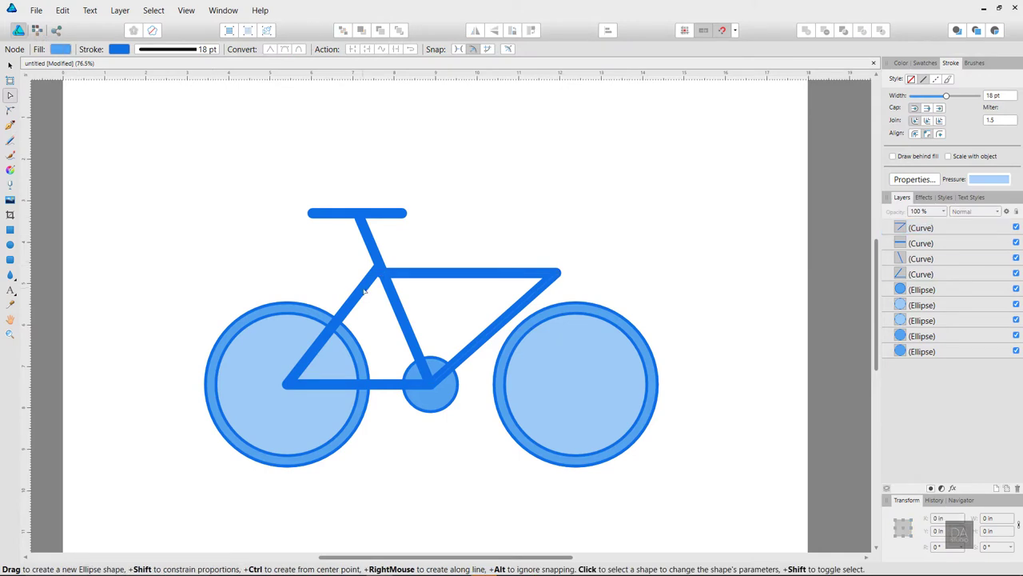
pyautogui.click(366, 292)
pyautogui.moveTo(378, 270); pyautogui.dragTo(388, 284)
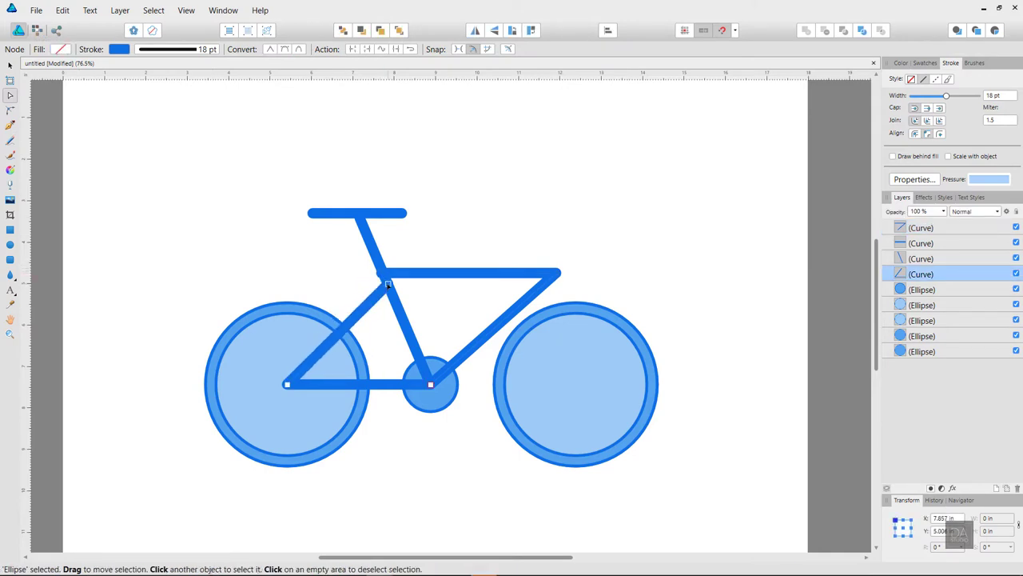
# Pull the top tube's front end slightly back.
pyautogui.click(403, 275)
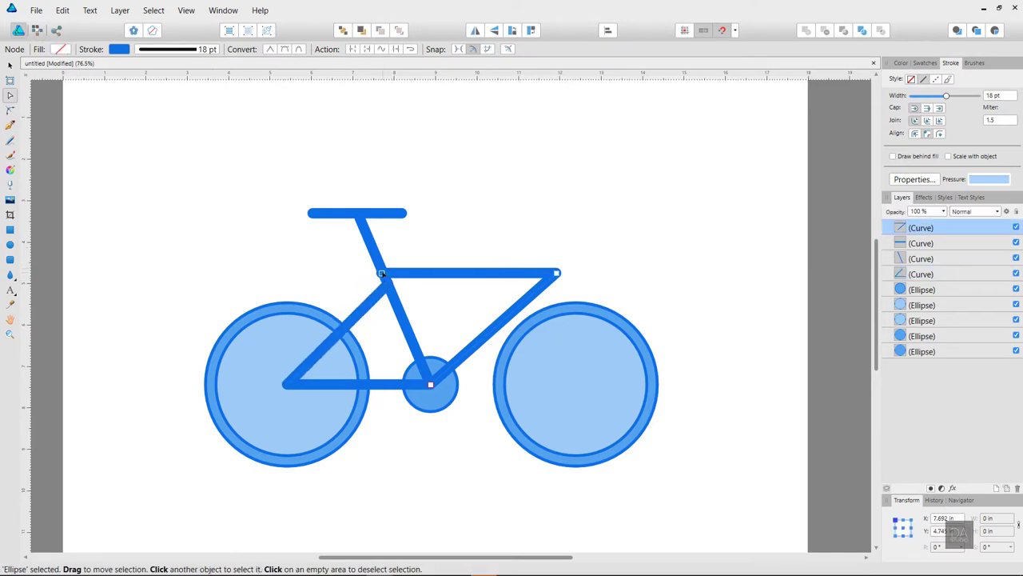
pyautogui.click(383, 298)
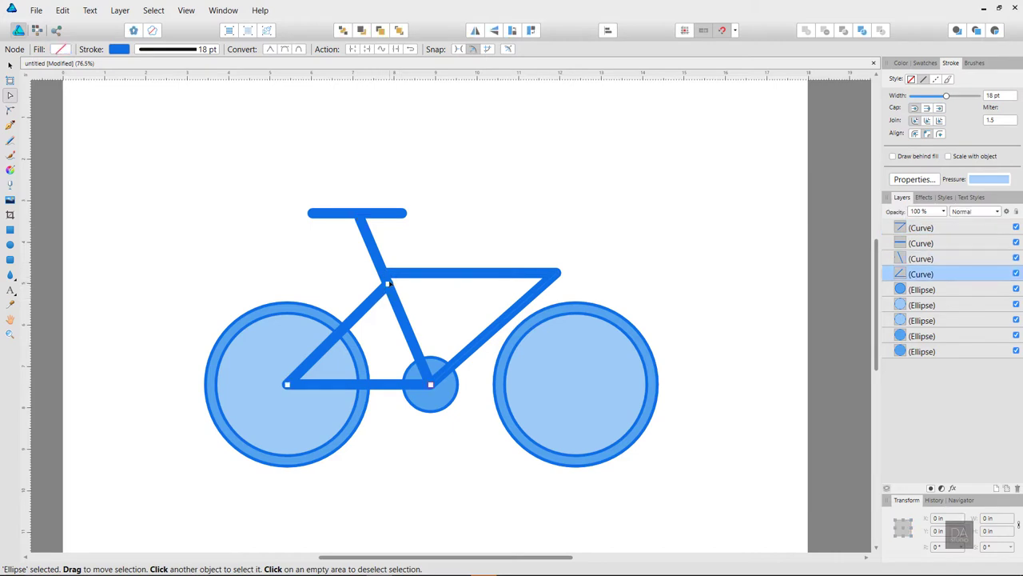
pyautogui.click(411, 260)
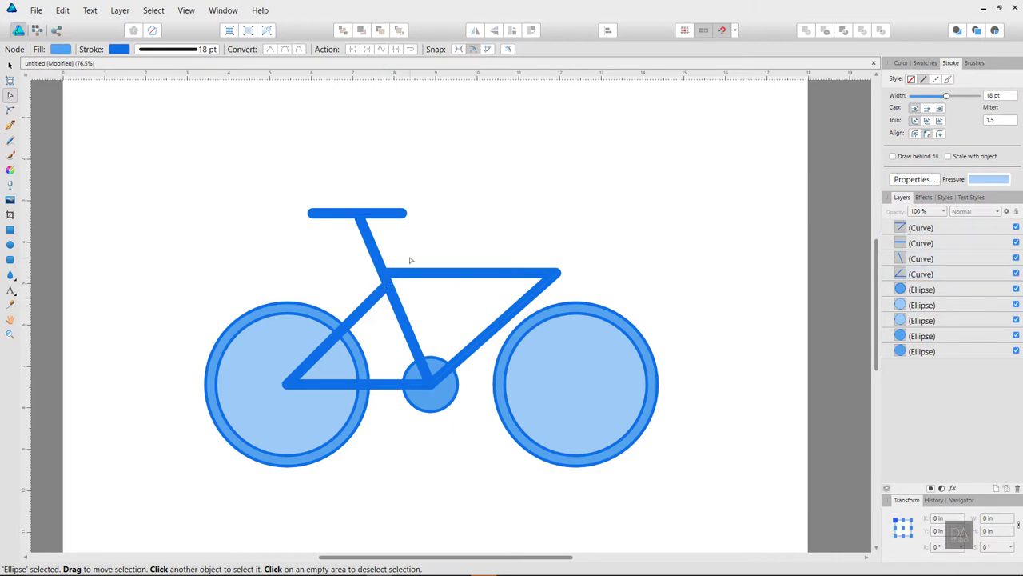
pyautogui.click(538, 272)
pyautogui.moveTo(558, 273); pyautogui.dragTo(546, 273)
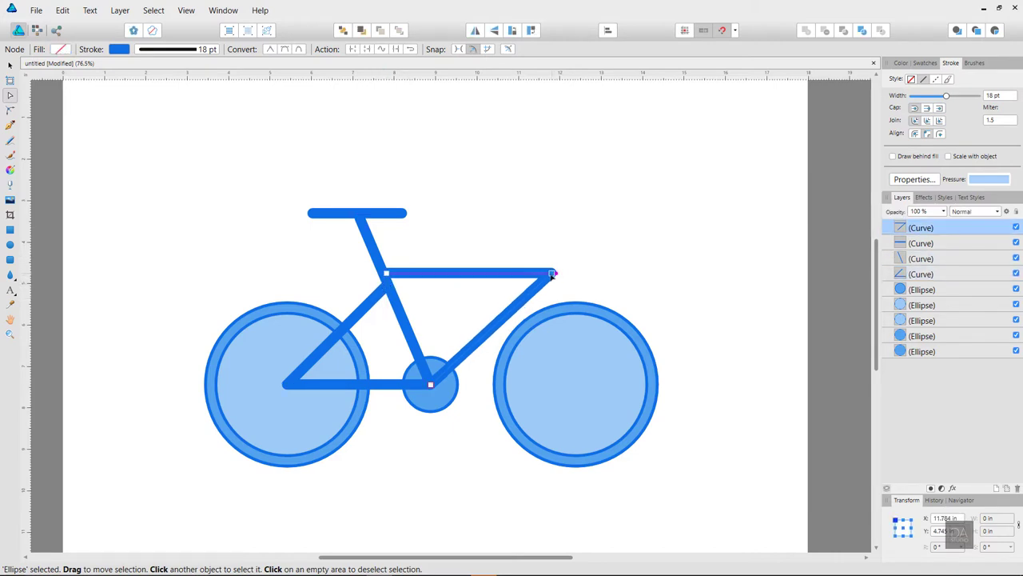
pyautogui.click(596, 259)
# Duplicate the seat tube as a front fork ending on the right wheel's hub.
pyautogui.click(408, 327)
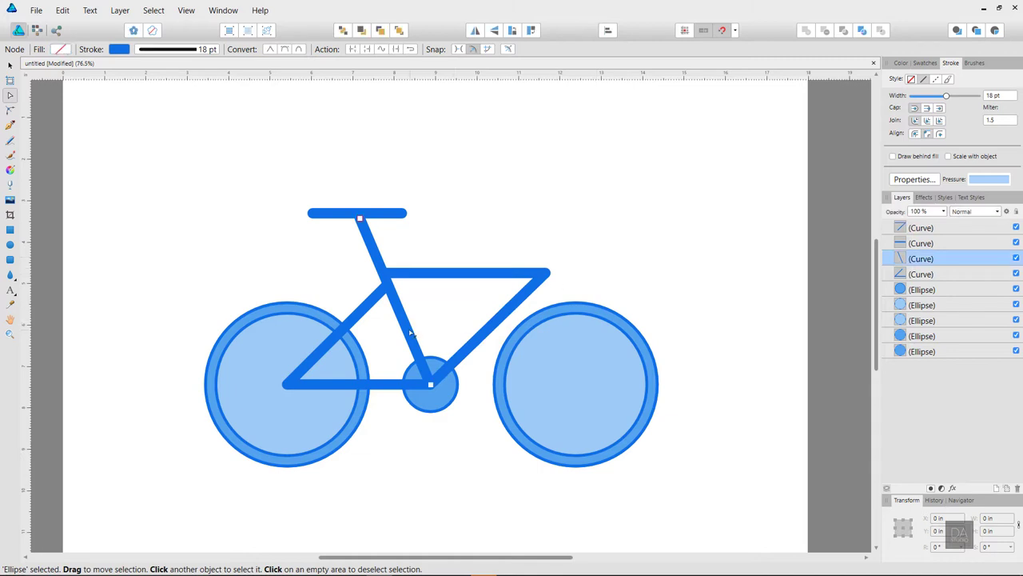
pyautogui.click(472, 301)
pyautogui.press('v')
pyautogui.click(378, 260)
pyautogui.moveTo(378, 260); pyautogui.dragTo(504, 255)
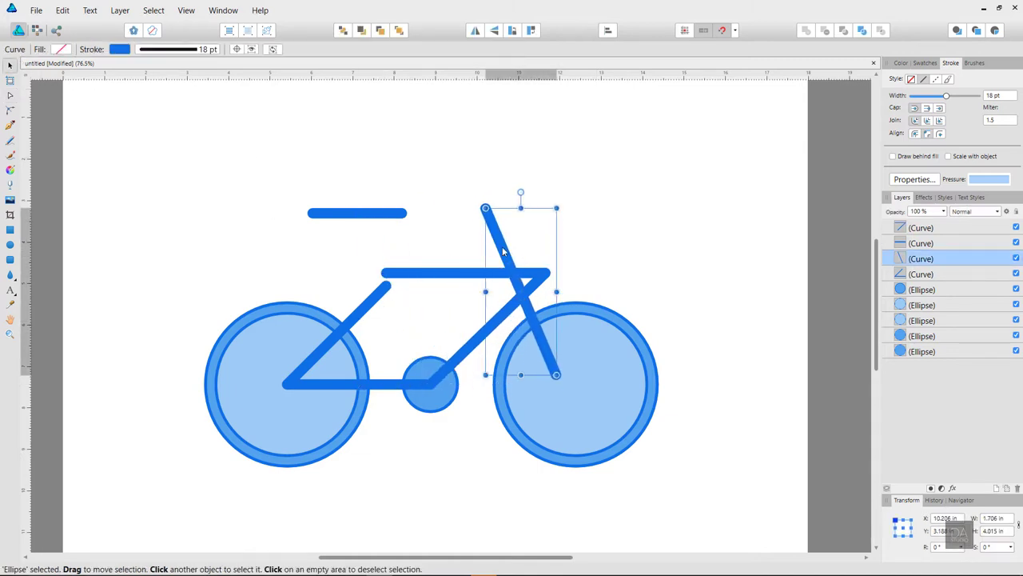
pyautogui.hotkey('ctrl', 'z')
pyautogui.moveTo(386, 259); pyautogui.dragTo(534, 260)
pyautogui.click(694, 239)
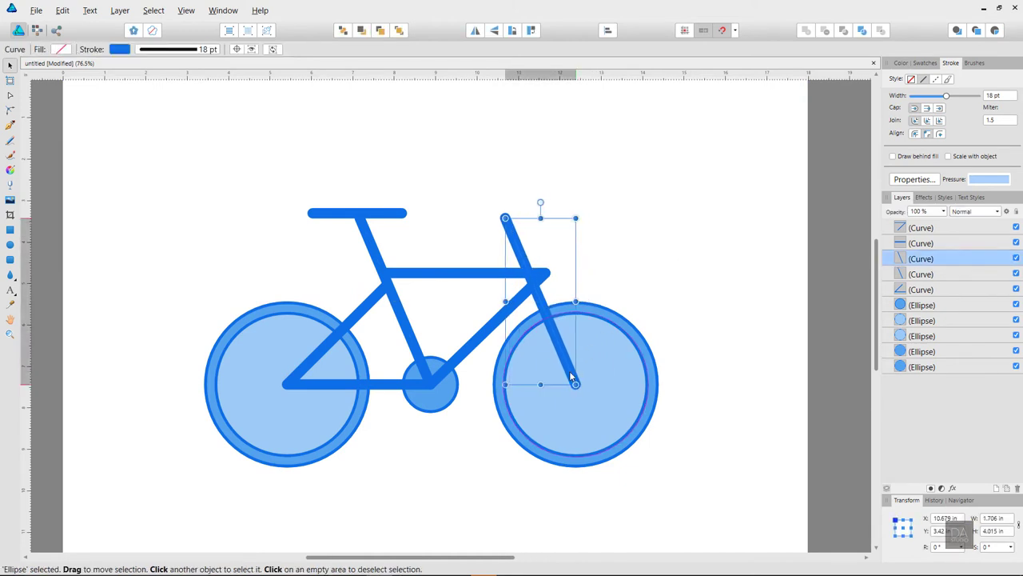
pyautogui.moveTo(577, 367); pyautogui.dragTo(573, 368)
# Join the frame's front corner to the fork's top end.
pyautogui.click(548, 275)
pyautogui.click(10, 95)
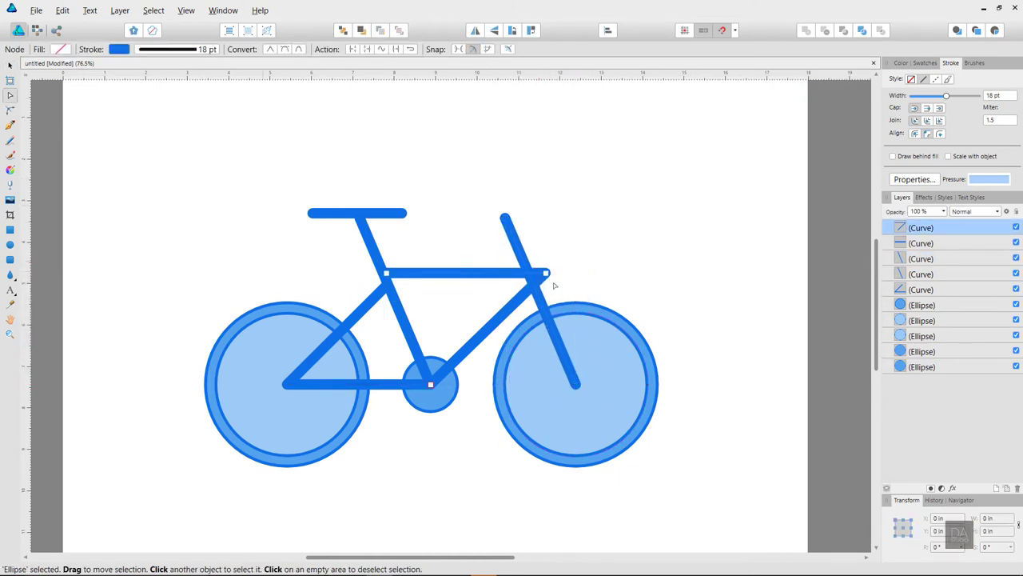
pyautogui.moveTo(546, 274); pyautogui.dragTo(527, 273)
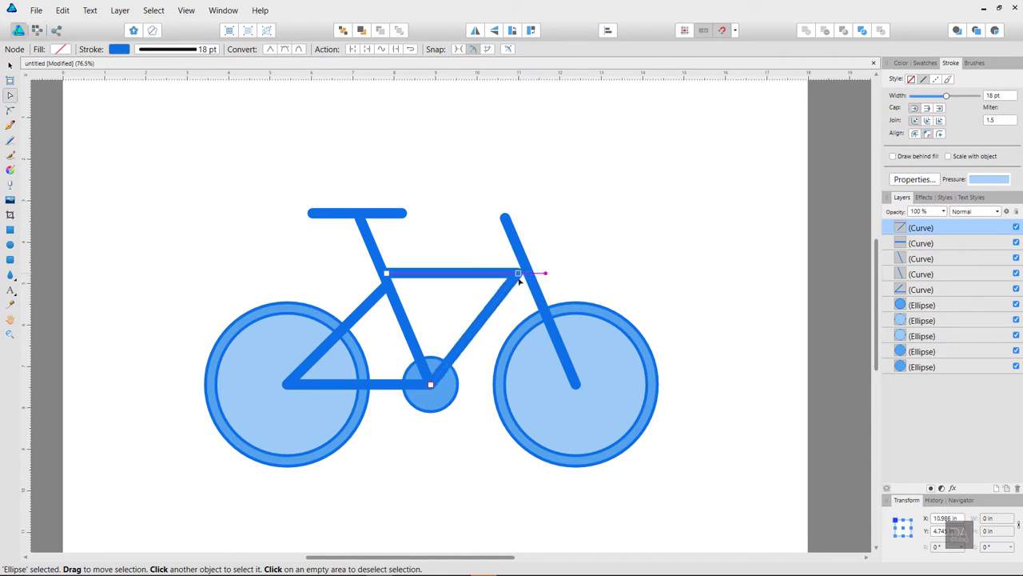
pyautogui.click(522, 242)
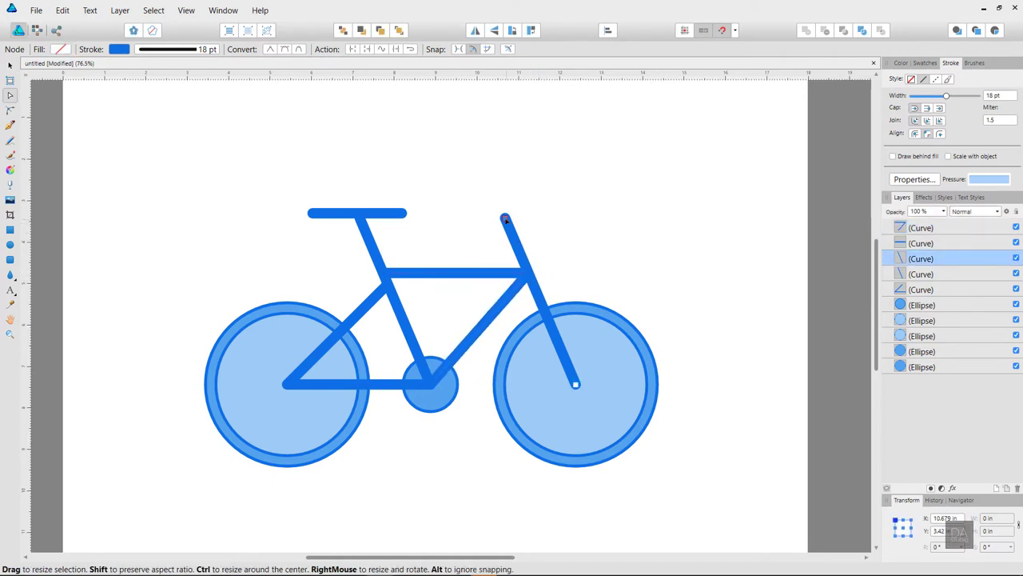
pyautogui.moveTo(505, 218); pyautogui.dragTo(529, 272)
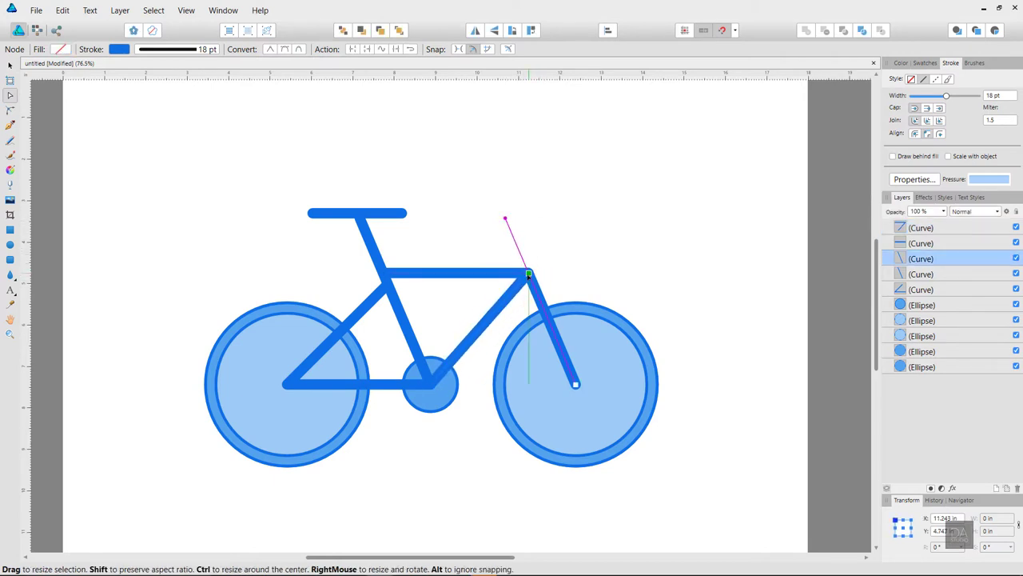
pyautogui.click(582, 262)
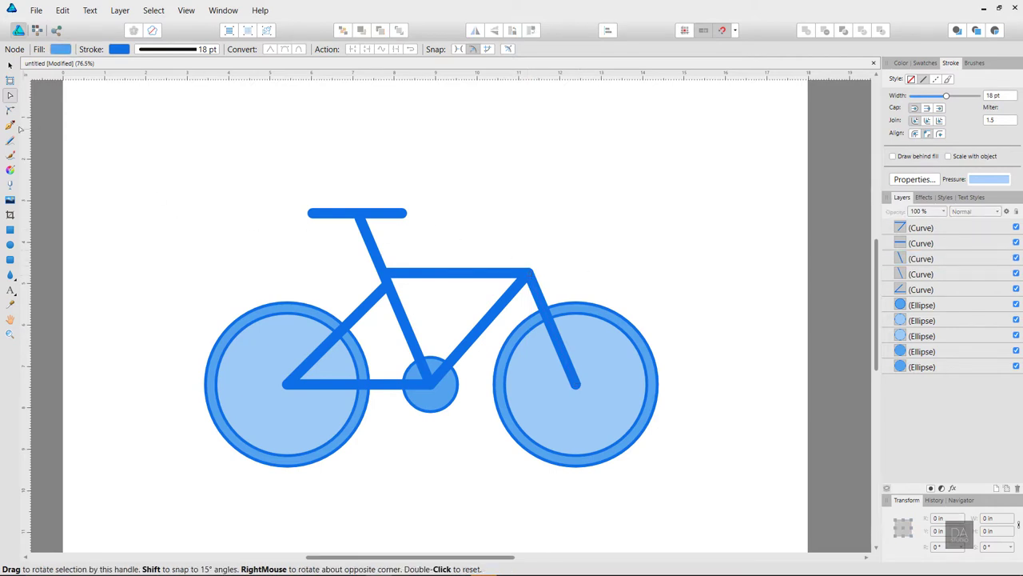
# Draw the handlebar shape out from the frame's front corner.
pyautogui.press('p')
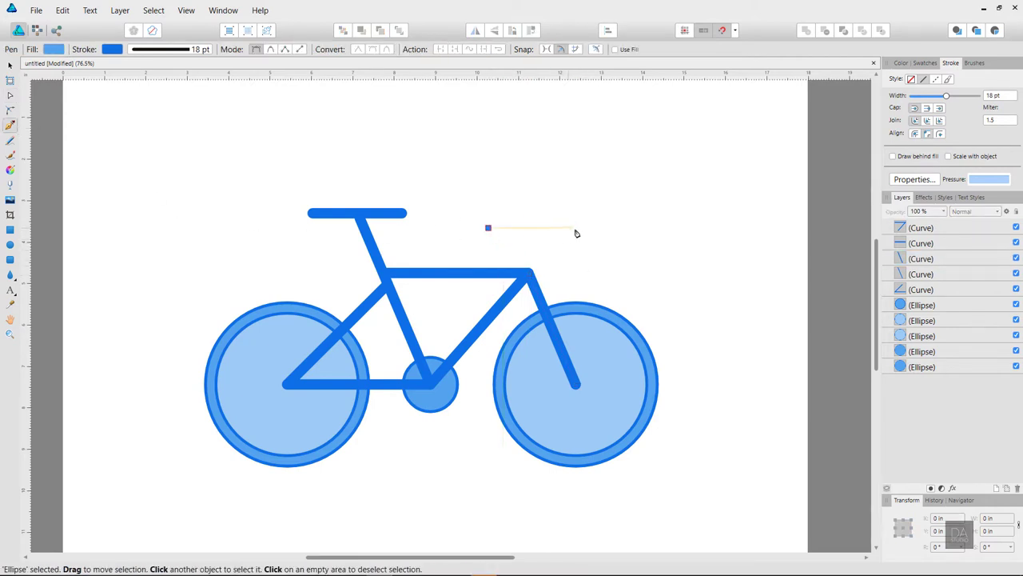
pyautogui.click(590, 228)
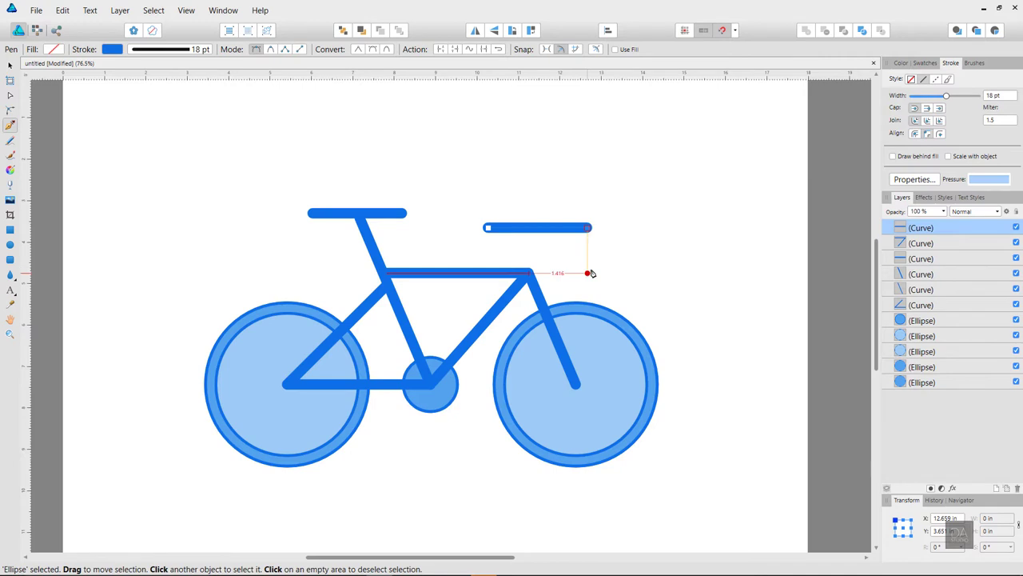
pyautogui.click(590, 274)
pyautogui.click(530, 273)
# Round the handlebar's corners into a hook and lower its top edge.
pyautogui.click(10, 110)
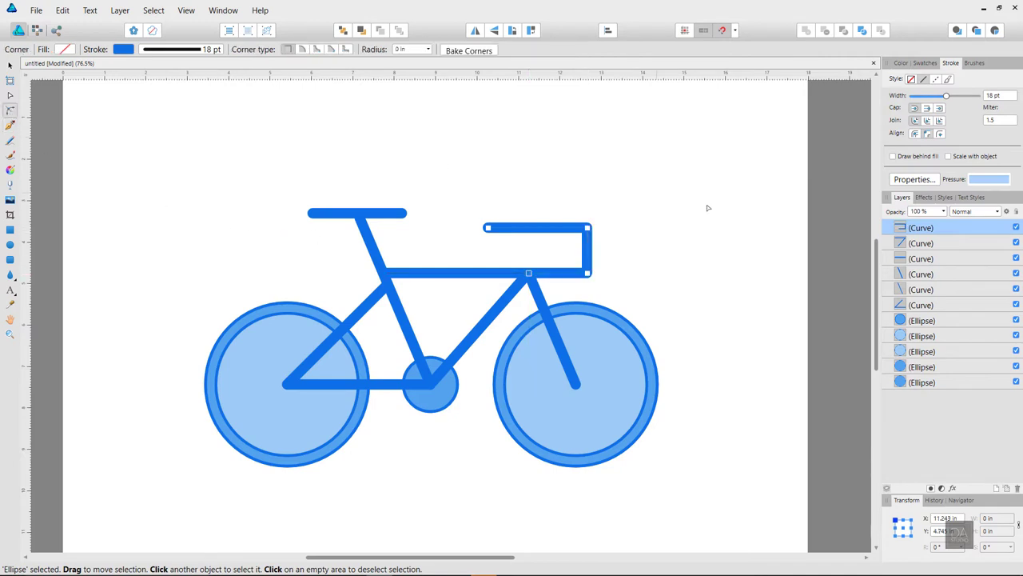
pyautogui.click(708, 205)
pyautogui.click(589, 256)
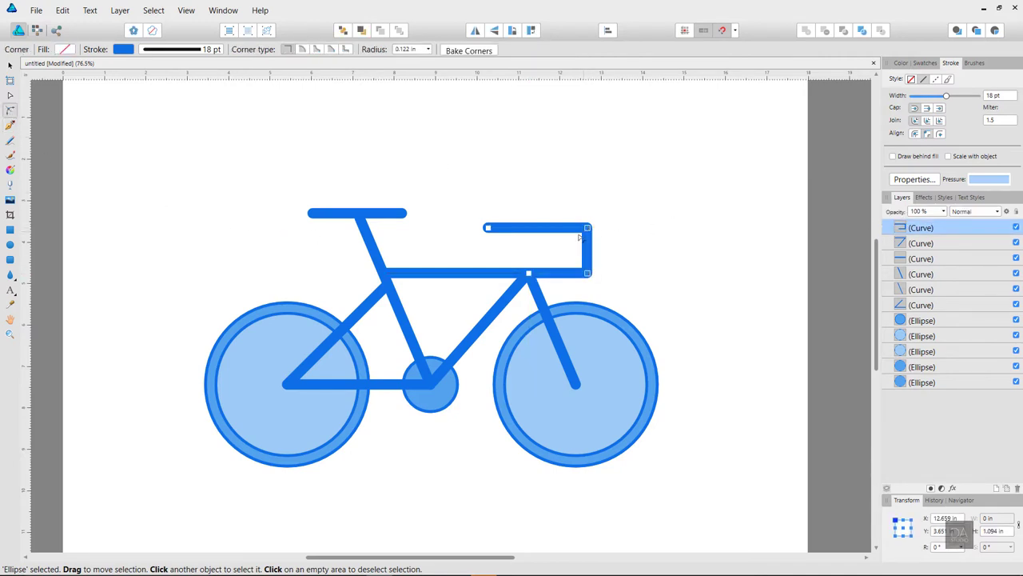
pyautogui.moveTo(579, 236); pyautogui.dragTo(503, 259)
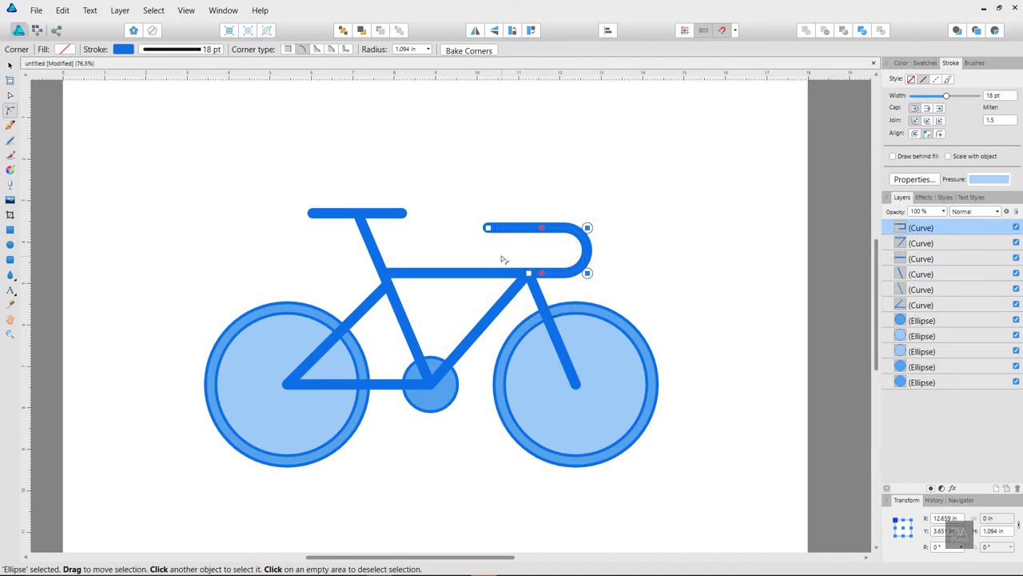
pyautogui.click(10, 66)
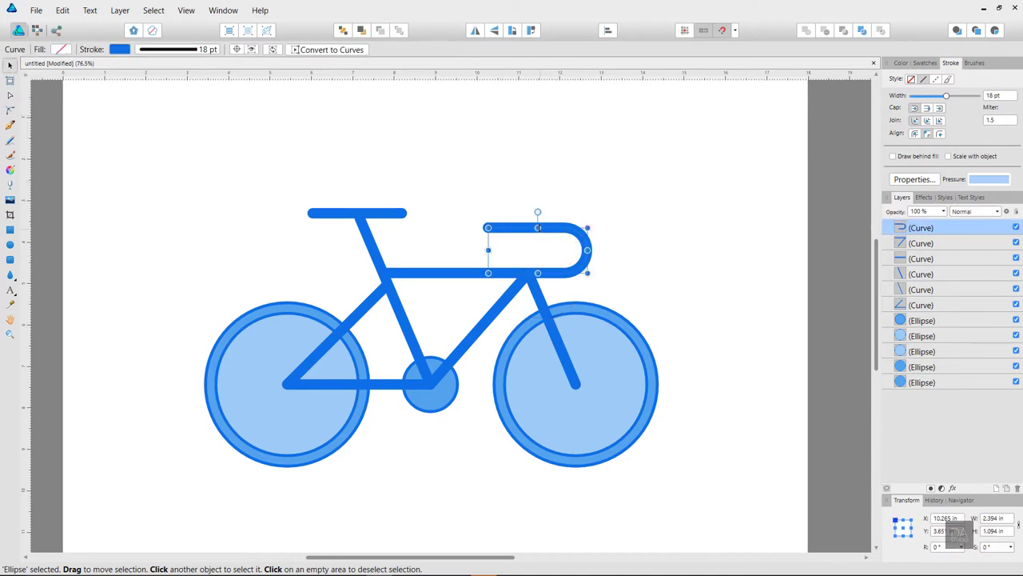
pyautogui.moveTo(537, 228); pyautogui.dragTo(538, 241)
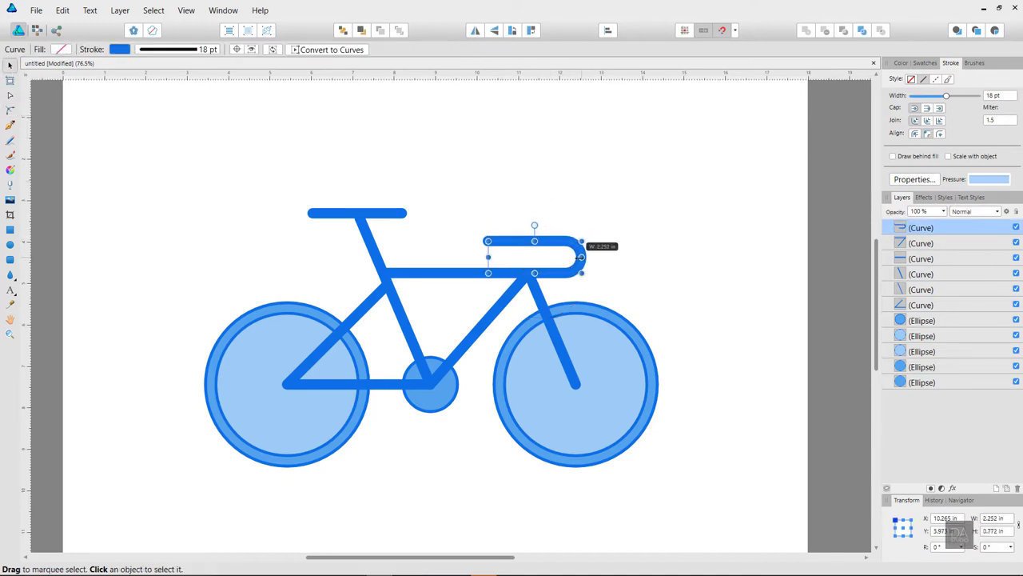
pyautogui.click(626, 260)
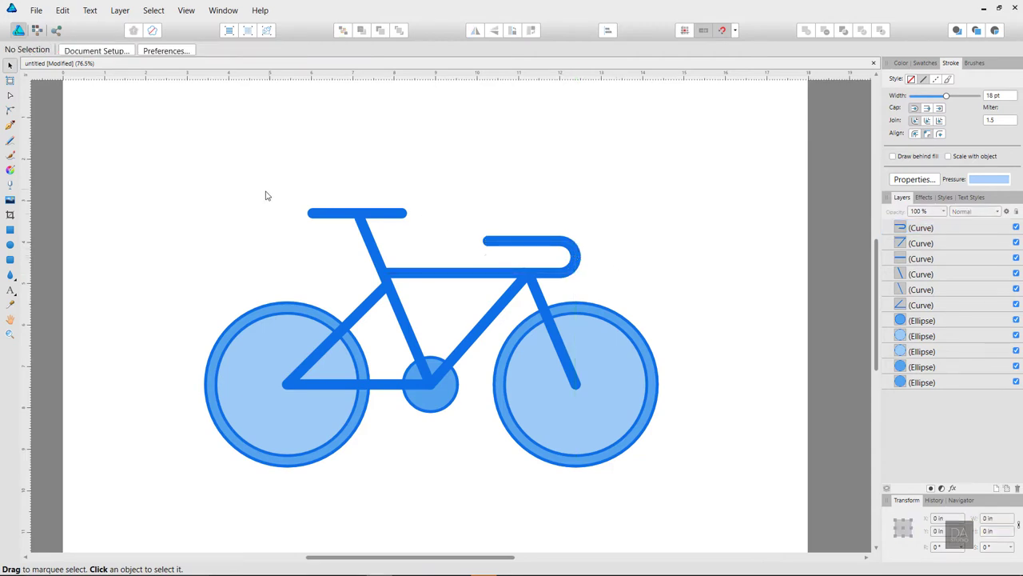
# Move the chainring circle in front of the frame tubes.
pyautogui.rightClick(442, 392)
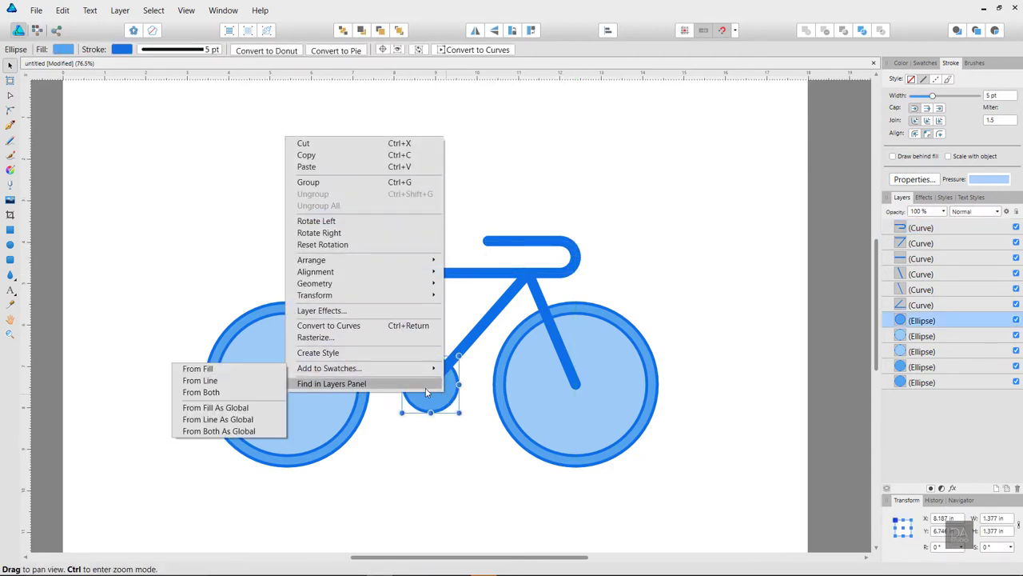
pyautogui.click(188, 260)
pyautogui.click(453, 452)
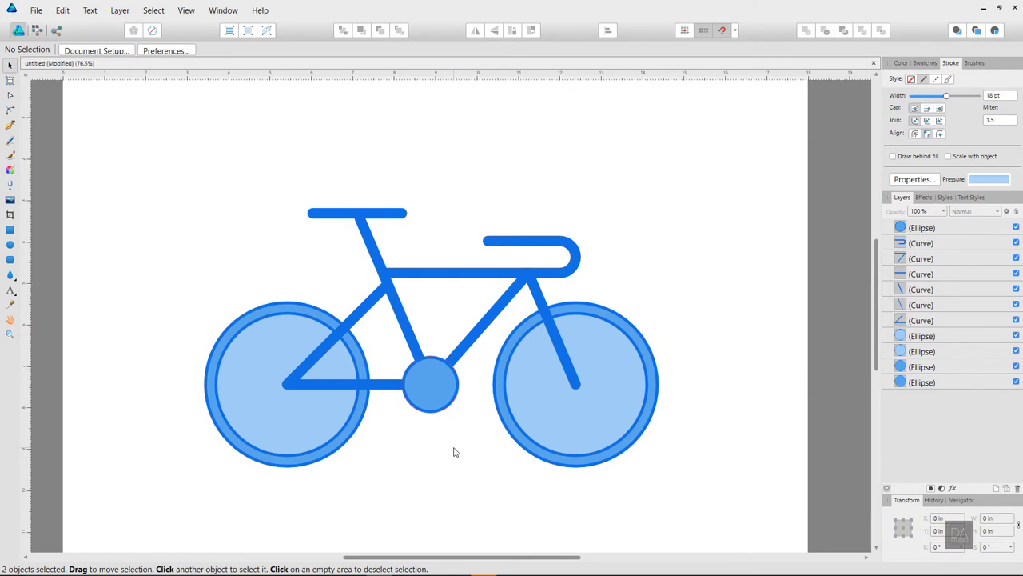
# Draw a short crank arm down from the chainring's centre.
pyautogui.click(430, 384)
pyautogui.click(423, 432)
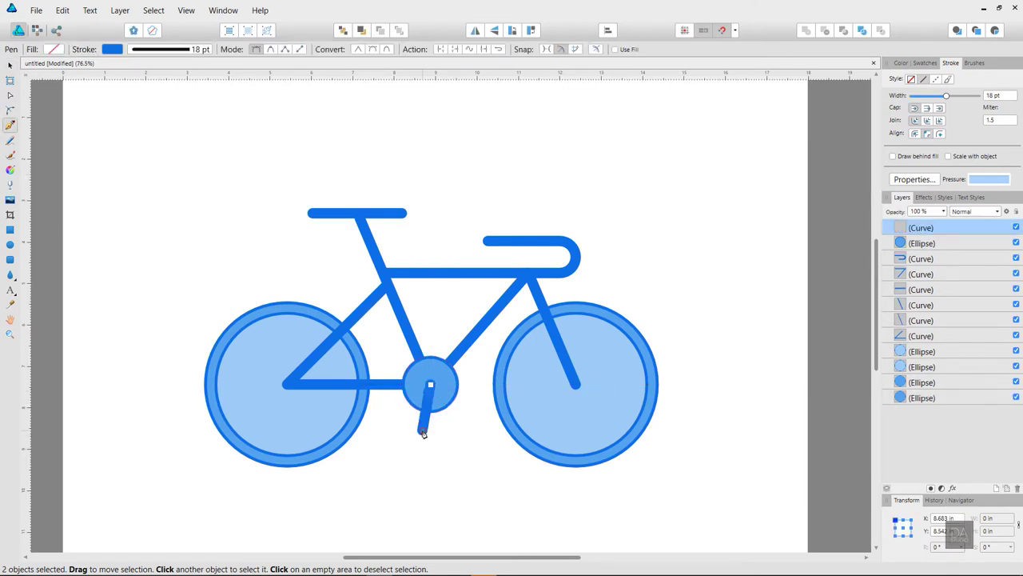
pyautogui.press('Escape')
# Select all frame tubes, handlebar and crank arm and move them onto the wheels.
pyautogui.press('v')
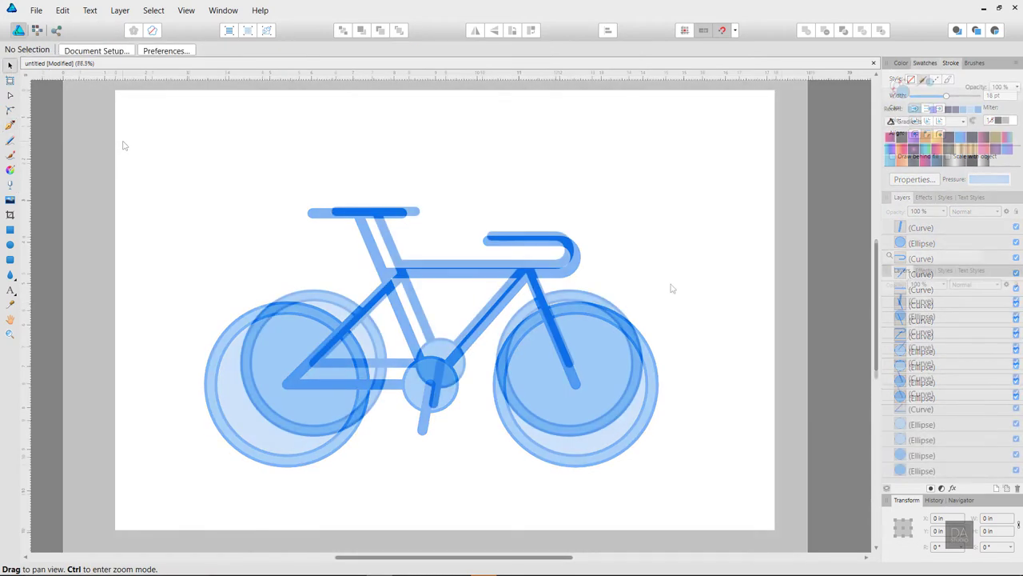
pyautogui.click(488, 315)
pyautogui.keyDown('shift'); pyautogui.click(400, 223); pyautogui.keyUp('shift')
pyautogui.keyDown('shift'); pyautogui.click(400, 263); pyautogui.keyUp('shift')
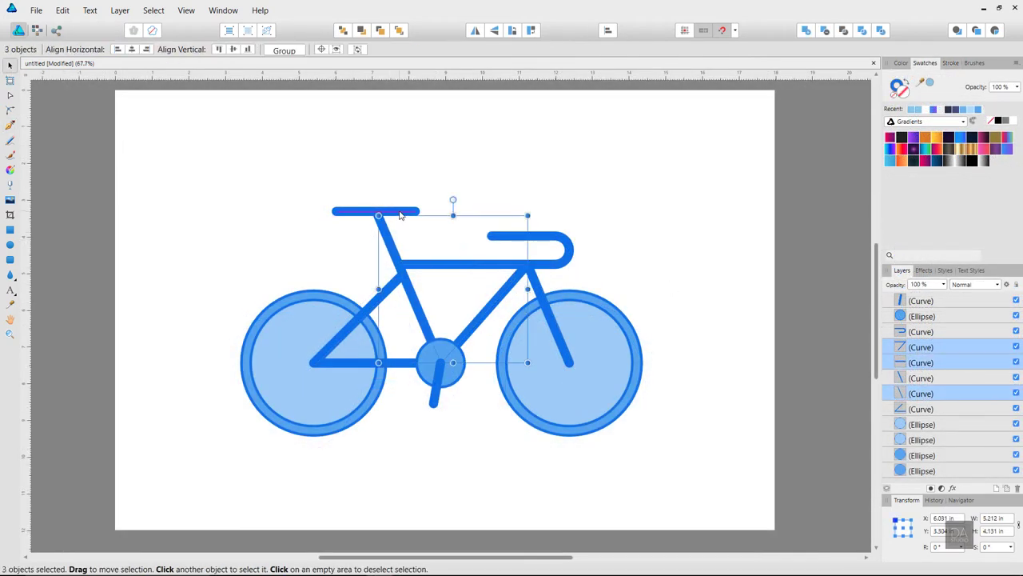
pyautogui.keyDown('shift'); pyautogui.click(392, 295); pyautogui.keyUp('shift')
pyautogui.keyDown('shift'); pyautogui.click(558, 264); pyautogui.keyUp('shift')
pyautogui.keyDown('shift'); pyautogui.click(538, 285); pyautogui.keyUp('shift')
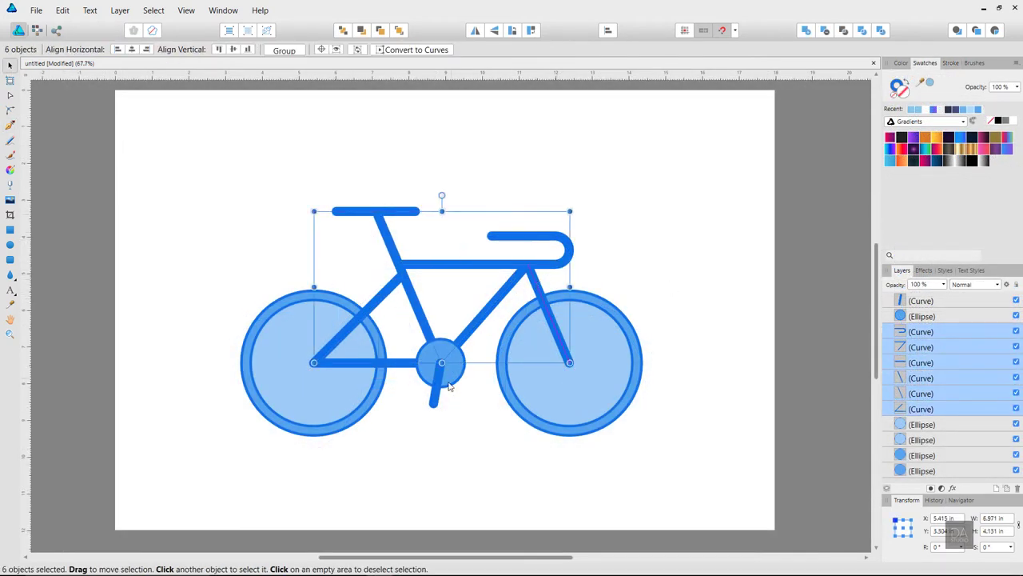
pyautogui.keyDown('shift'); pyautogui.click(434, 400); pyautogui.keyUp('shift')
pyautogui.moveTo(434, 403)
pyautogui.mouseDown()
pyautogui.moveTo(360, 376)
pyautogui.moveTo(429, 398)
pyautogui.mouseUp()
# Expand the frame strokes into white shapes with 6 pt blue-to-purple gradient outlines.
pyautogui.click(120, 10)
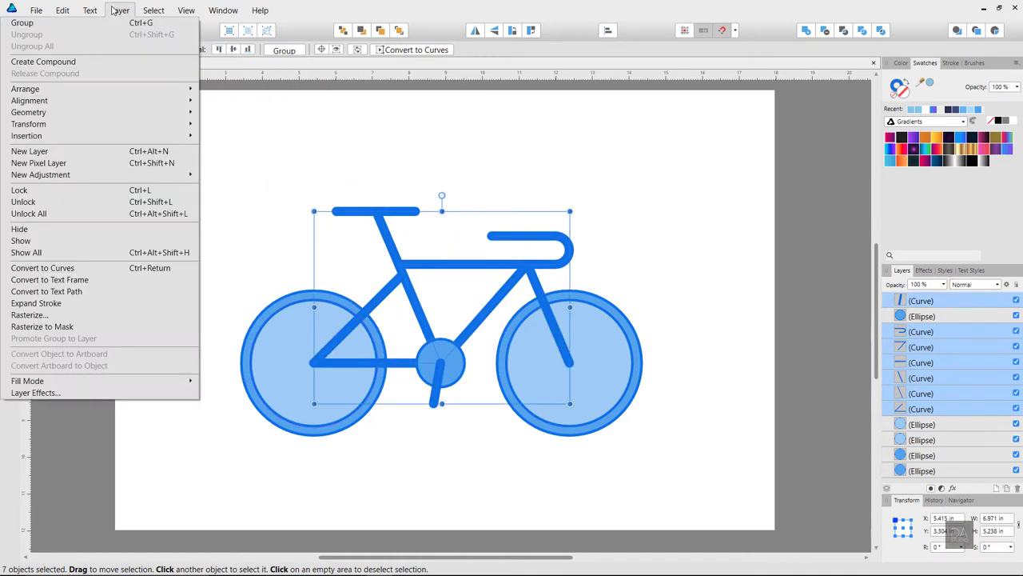
pyautogui.click(88, 304)
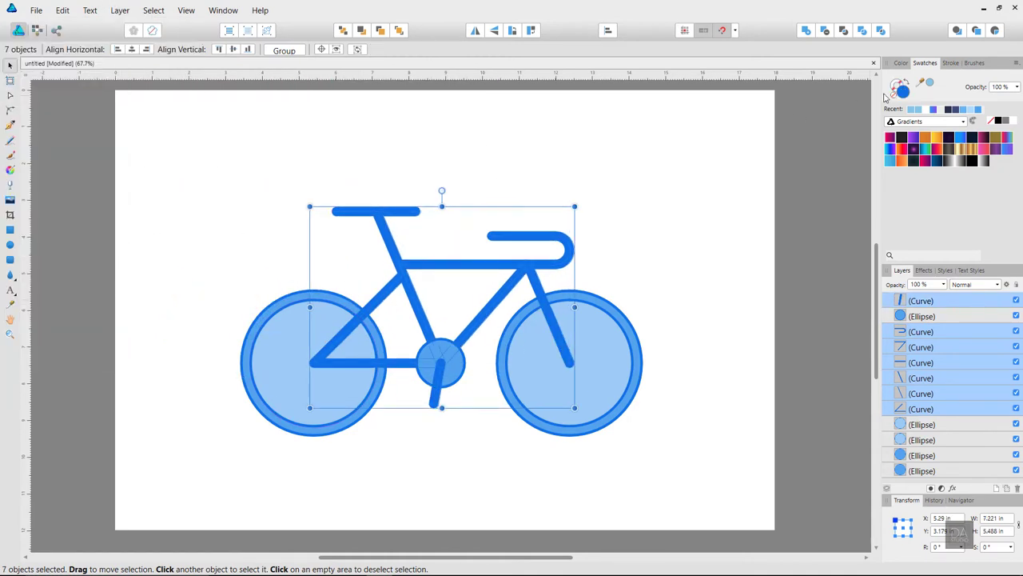
pyautogui.click(926, 113)
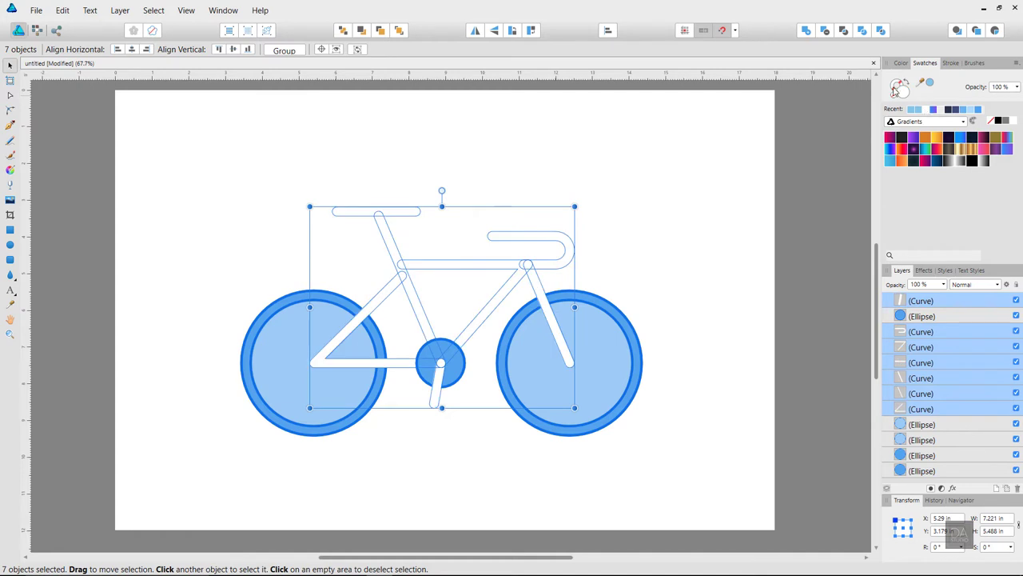
pyautogui.click(933, 110)
pyautogui.click(950, 63)
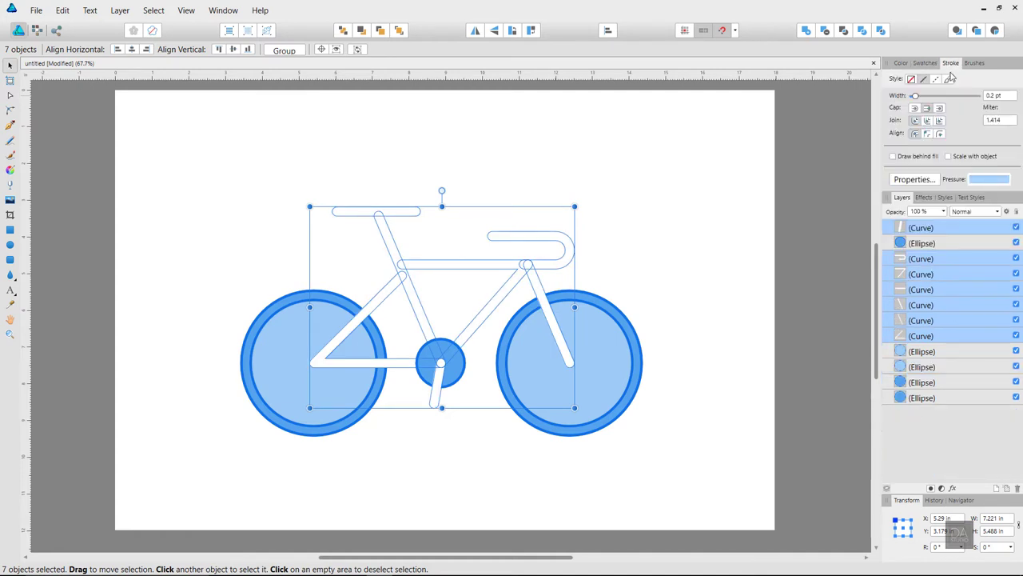
pyautogui.press('Up')
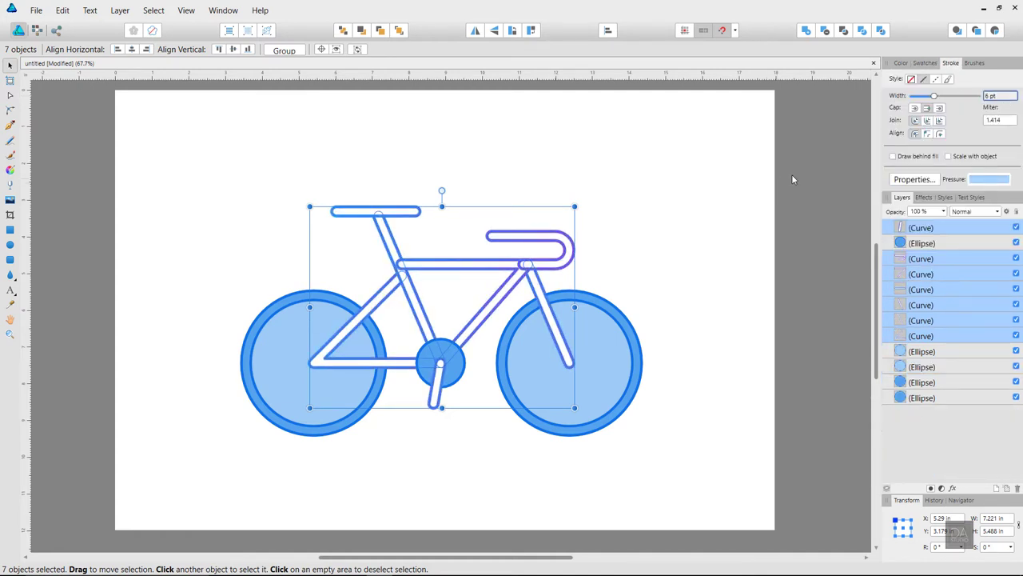
pyautogui.click(927, 134)
pyautogui.click(917, 136)
# Send the handlebar behind everything else.
pyautogui.click(797, 170)
pyautogui.click(568, 240)
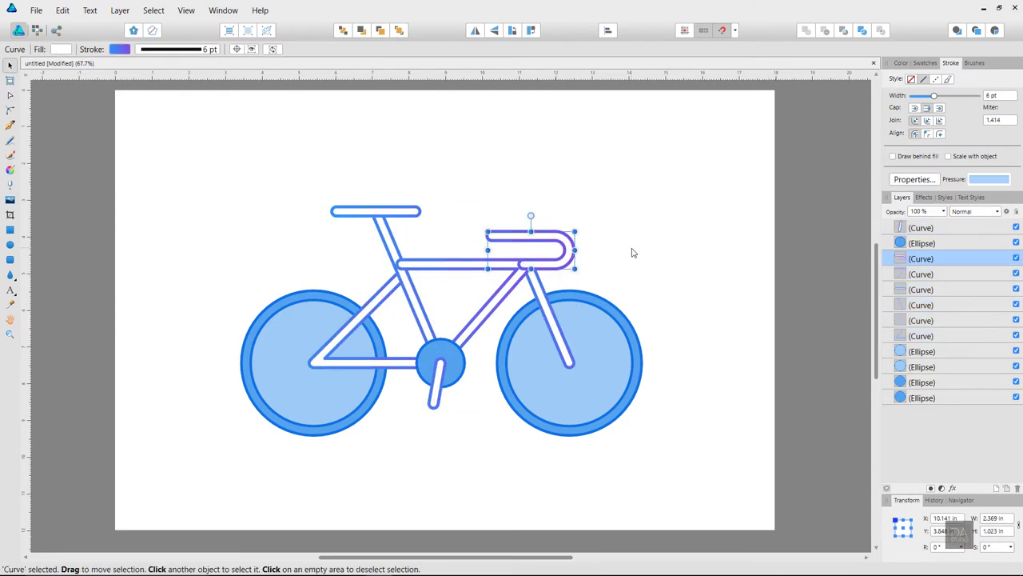
pyautogui.hotkey('ctrl', 'shift', '[')
pyautogui.hotkey('ctrl', 'd')
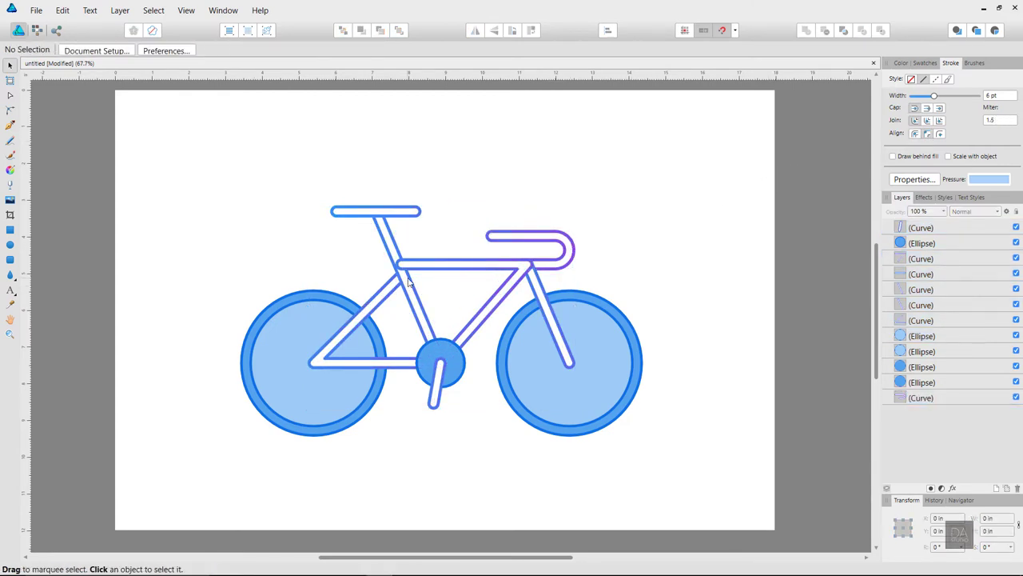
# Select the seat tube, chainring, crank arm and saddle together, then clear the selection.
pyautogui.click(408, 279)
pyautogui.keyDown('shift'); pyautogui.click(463, 377); pyautogui.keyUp('shift')
pyautogui.keyDown('shift'); pyautogui.click(438, 402); pyautogui.keyUp('shift')
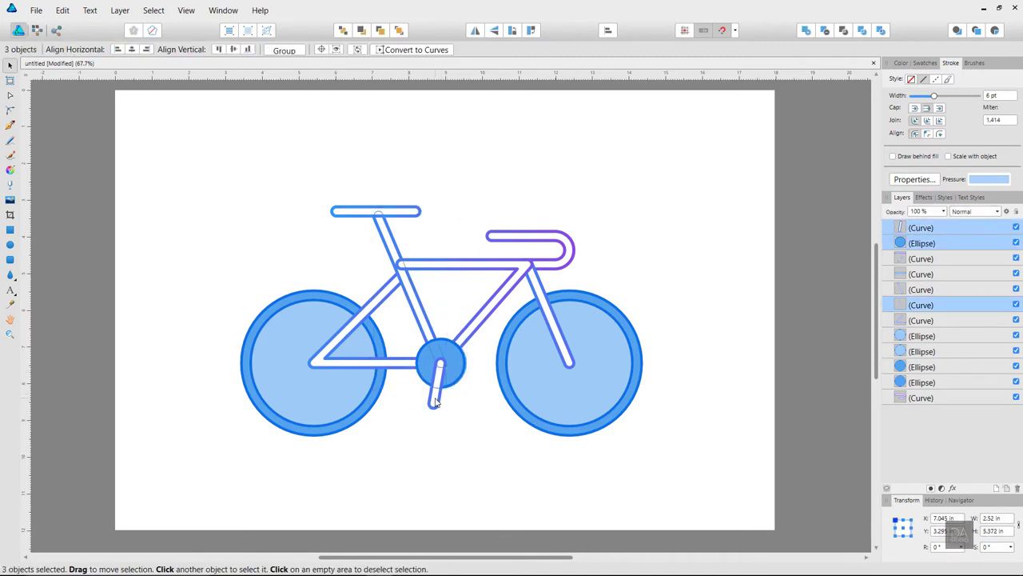
pyautogui.keyDown('shift'); pyautogui.click(380, 211); pyautogui.keyUp('shift')
pyautogui.hotkey('ctrl', 'd')
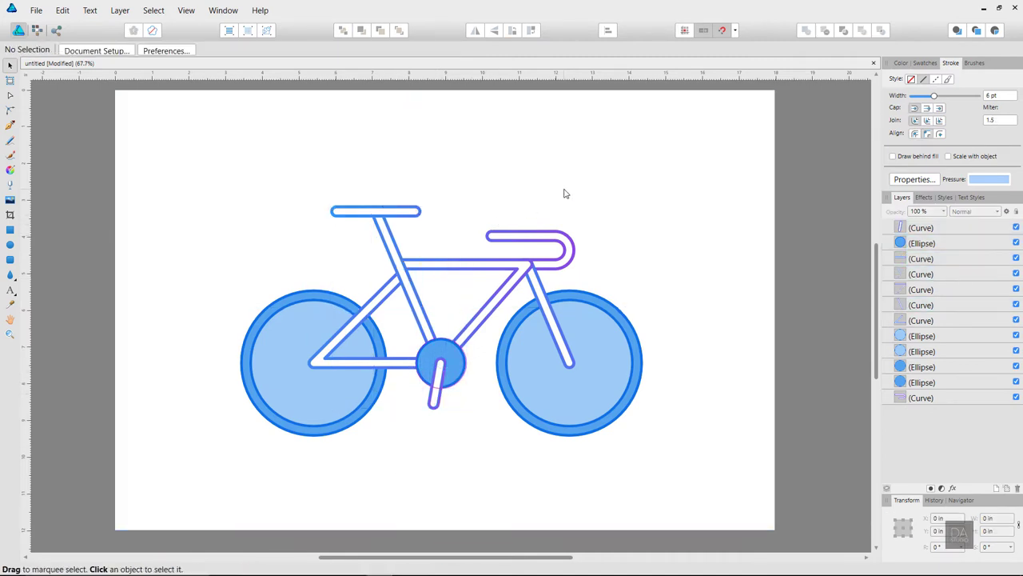
# Lighten the fill of both wheels' inner discs from the colour swatches.
pyautogui.click(539, 382)
pyautogui.keyDown('shift'); pyautogui.click(319, 392); pyautogui.keyUp('shift')
pyautogui.click(925, 62)
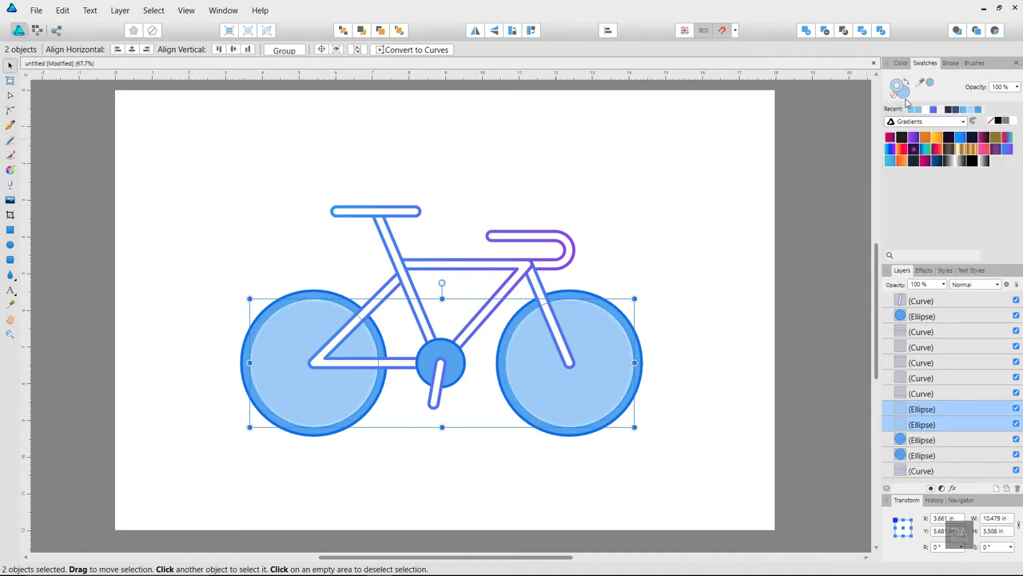
pyautogui.click(963, 110)
pyautogui.click(757, 299)
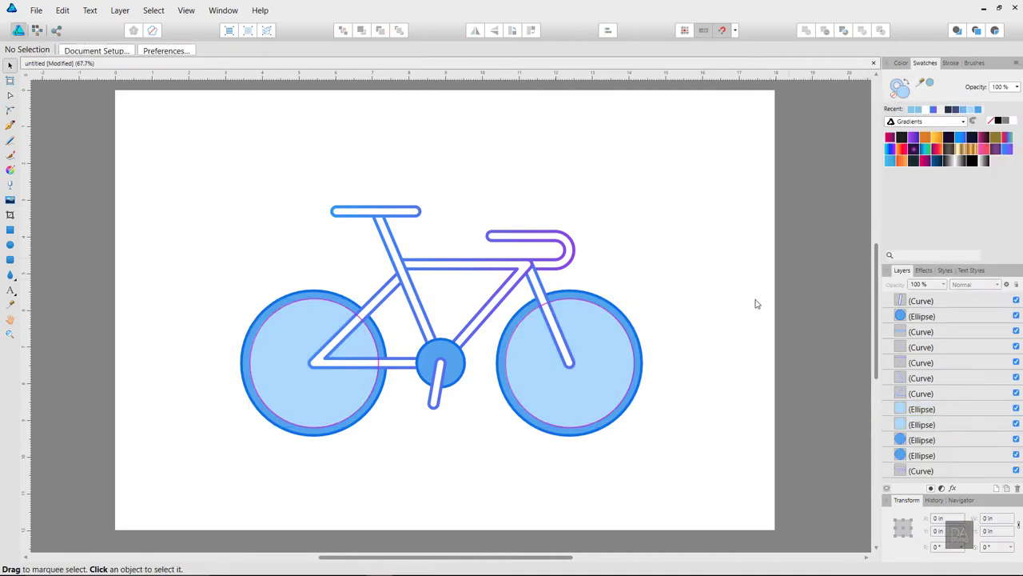
# Give the wheel ellipses the gradient outline and make the crank arm a darker blue.
pyautogui.click(626, 354)
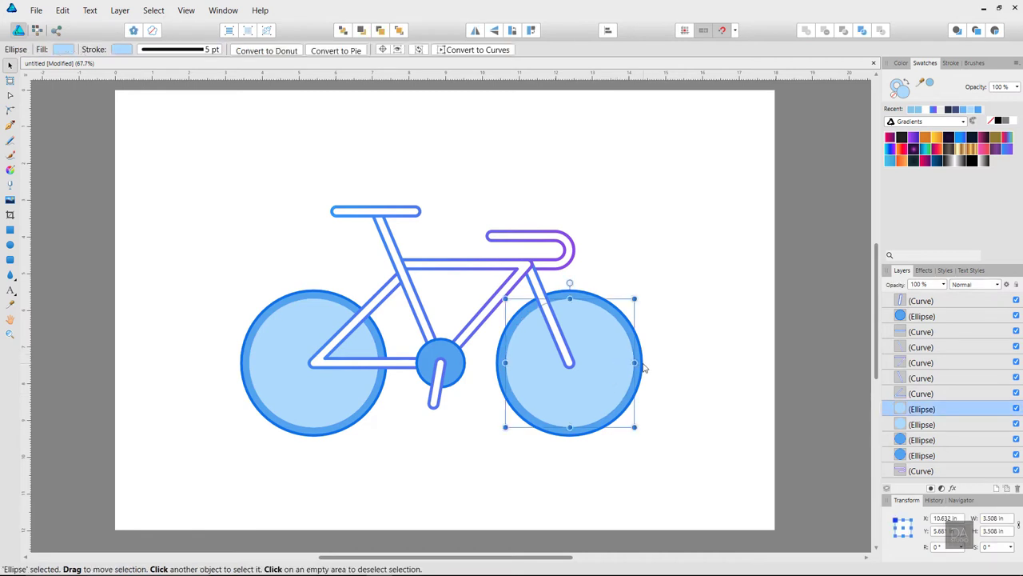
pyautogui.keyDown('shift'); pyautogui.click(453, 376); pyautogui.keyUp('shift')
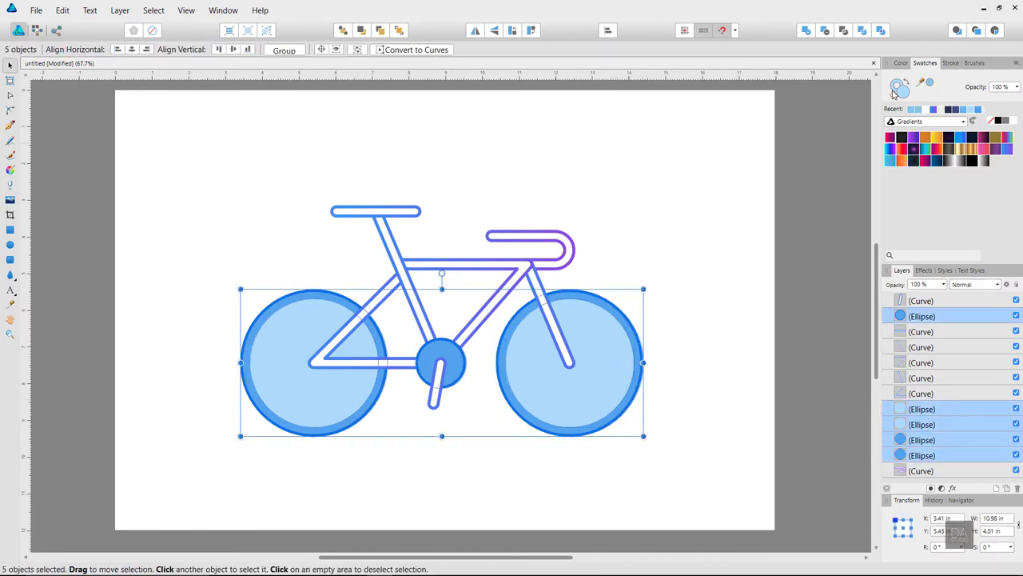
pyautogui.click(933, 109)
pyautogui.click(507, 422)
pyautogui.click(434, 404)
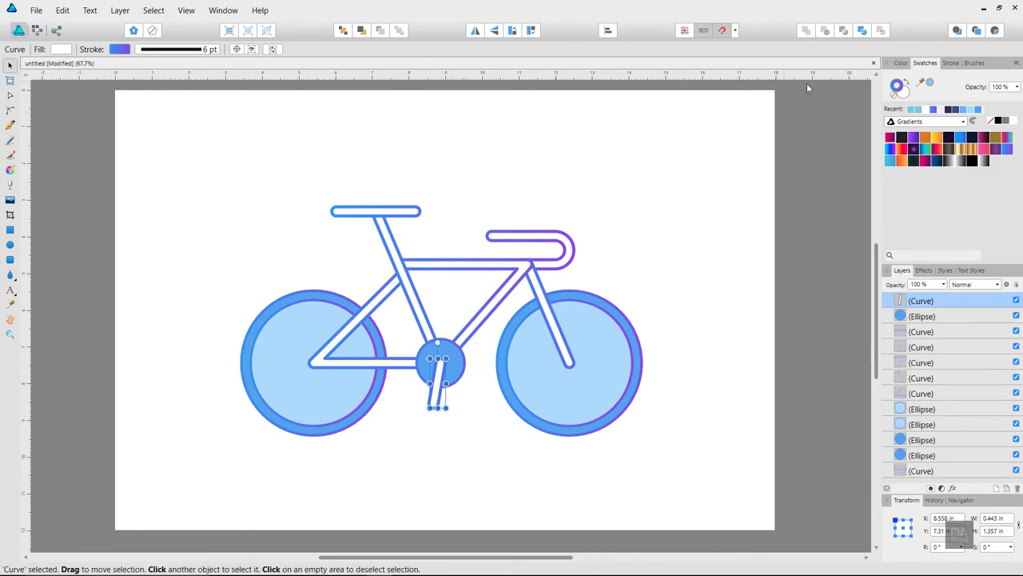
pyautogui.click(895, 93)
pyautogui.click(603, 262)
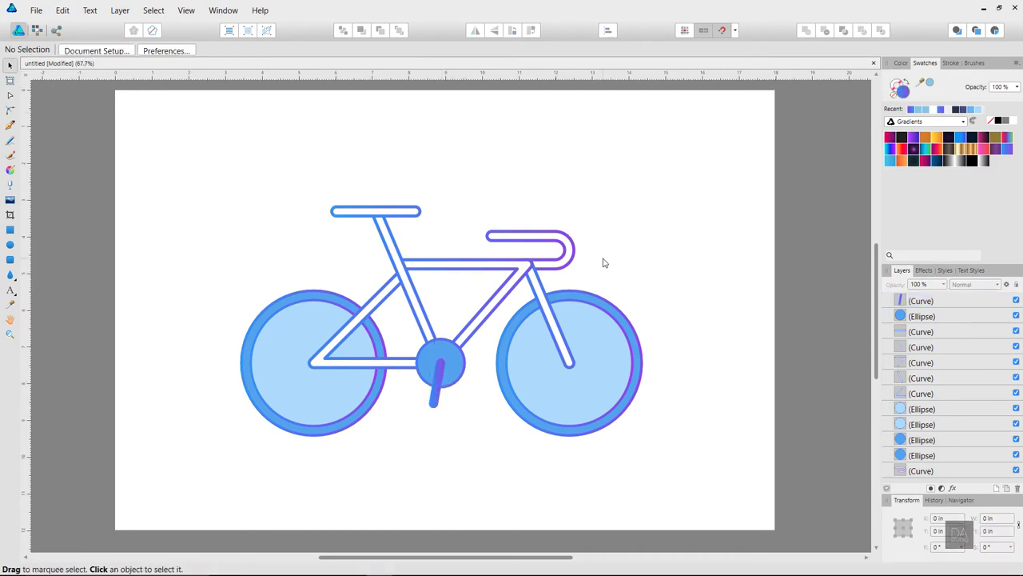
# Inspect the stroke settings of the right wheel's inner disc and outer ring.
pyautogui.click(598, 370)
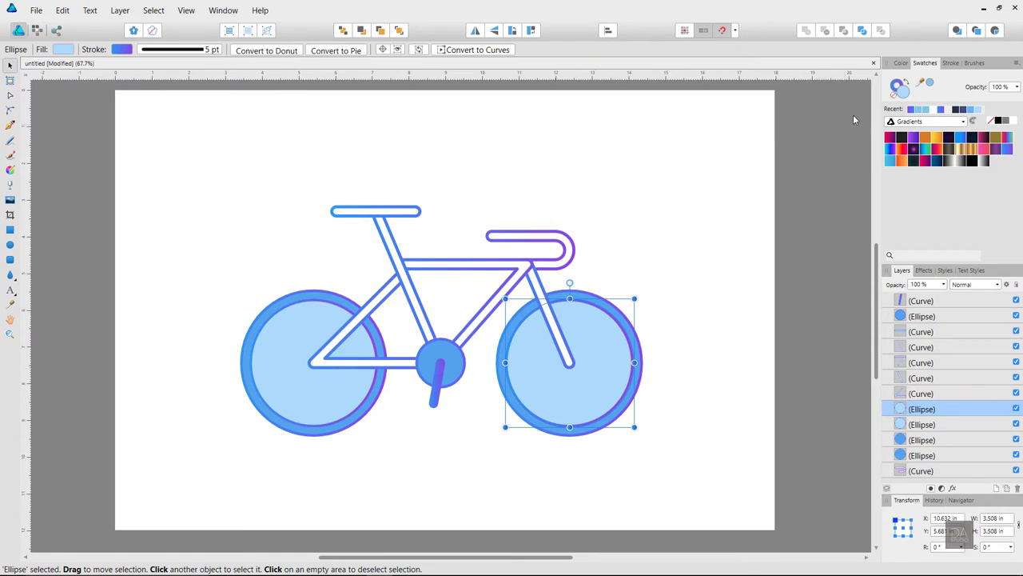
pyautogui.click(951, 63)
pyautogui.click(764, 312)
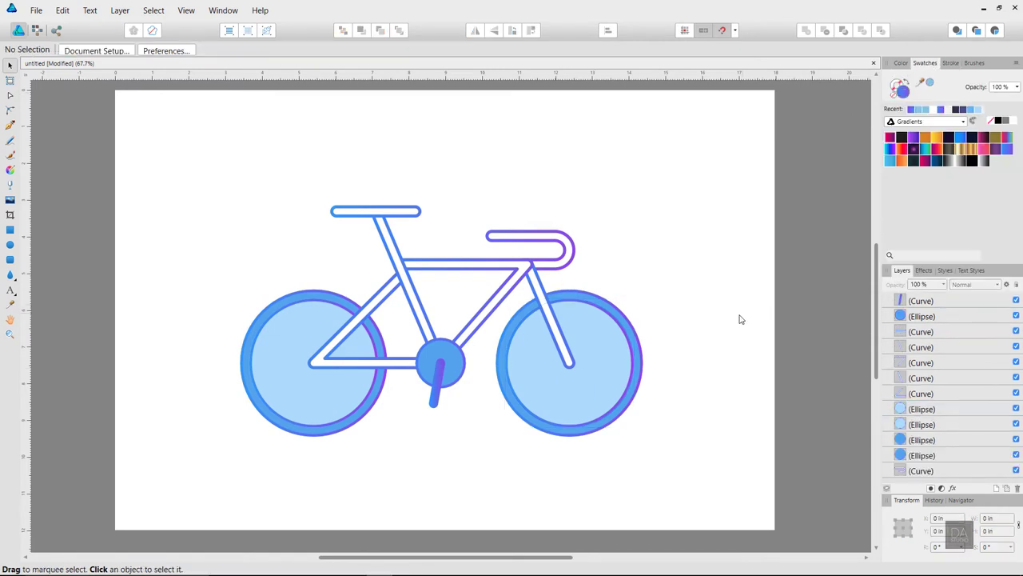
pyautogui.click(646, 379)
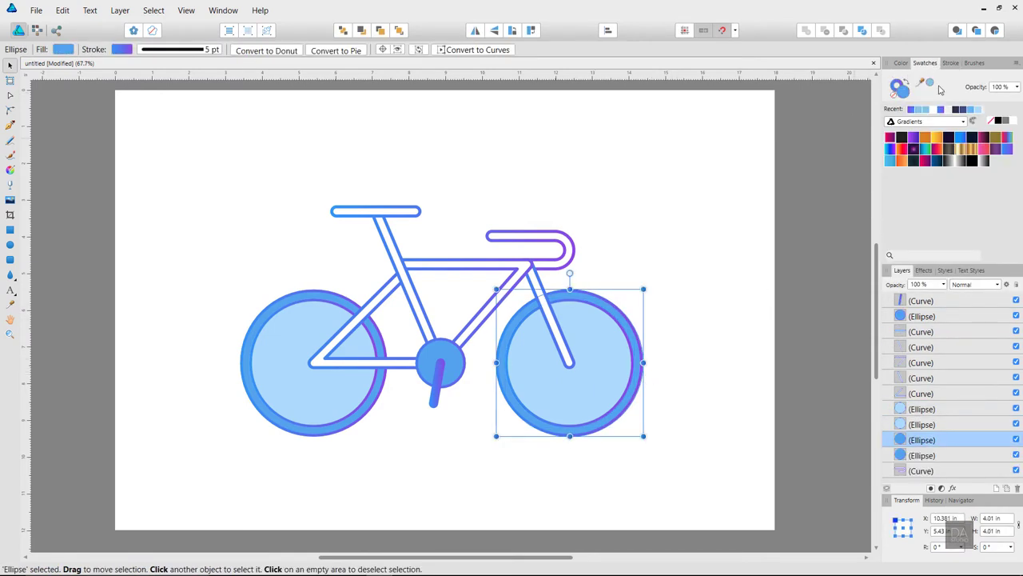
pyautogui.click(951, 62)
pyautogui.click(694, 262)
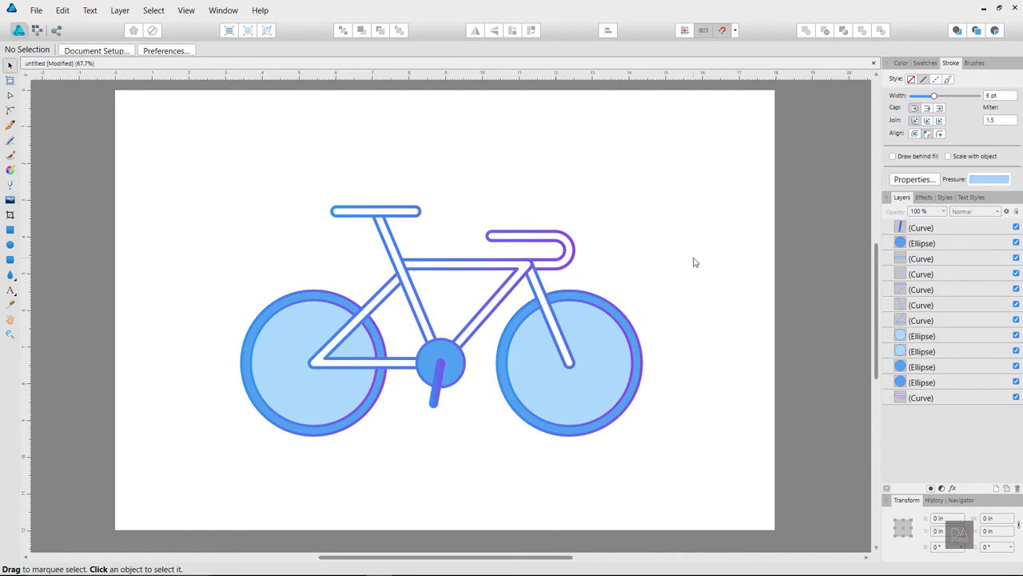
# Fill the seat and the handlebar with the same blue Recent swatch.
pyautogui.click(418, 214)
pyautogui.click(925, 62)
pyautogui.click(973, 112)
pyautogui.click(718, 227)
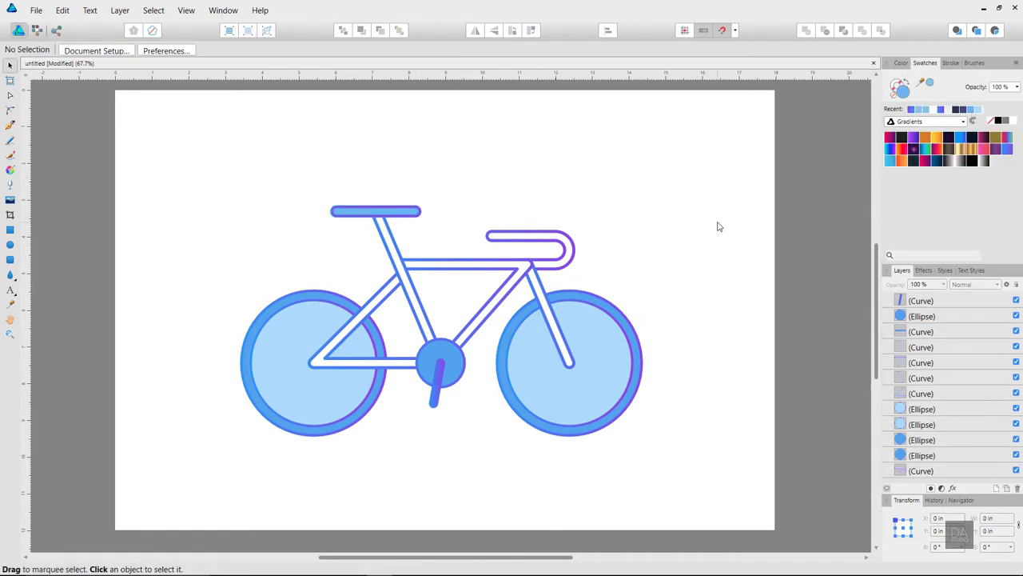
pyautogui.click(571, 250)
pyautogui.click(974, 111)
pyautogui.click(737, 214)
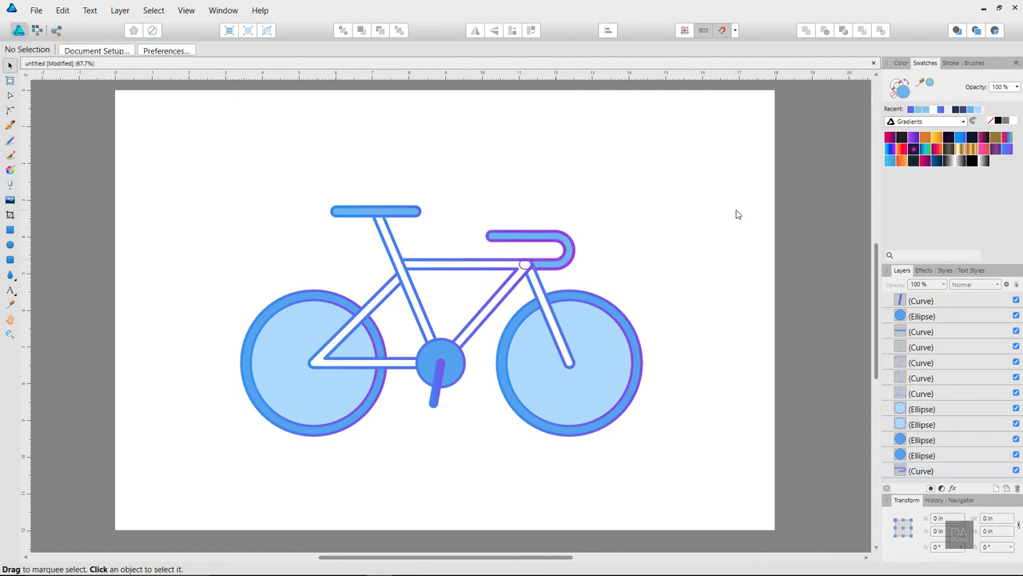
# Shrink the whole bicycle proportionally and group all its parts.
pyautogui.moveTo(666, 154); pyautogui.dragTo(139, 460)
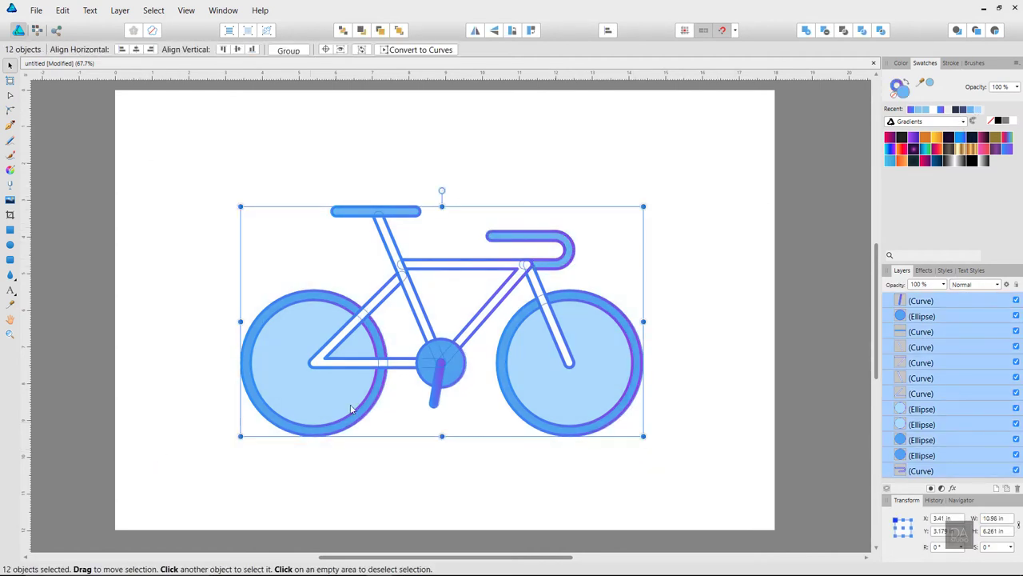
pyautogui.moveTo(644, 436); pyautogui.dragTo(589, 395)
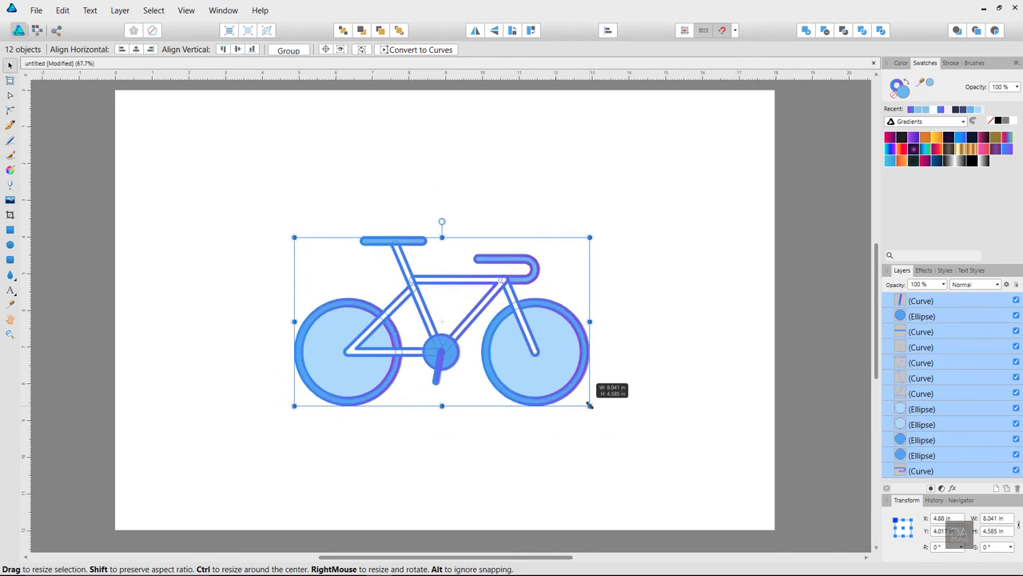
pyautogui.rightClick(561, 334)
pyautogui.click(472, 109)
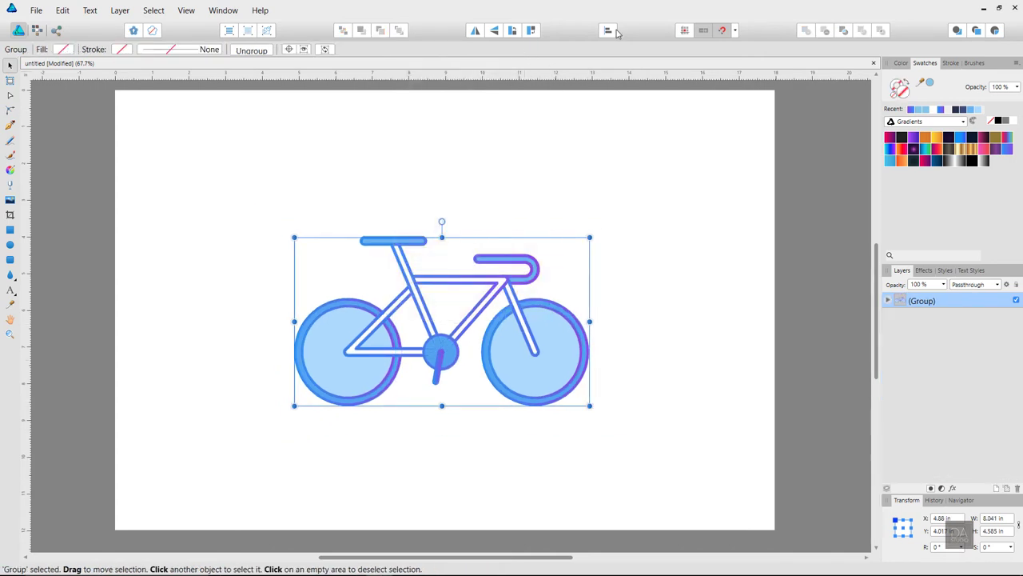
# Centre the bicycle group horizontally and vertically on the page, then ungroup it.
pyautogui.click(608, 30)
pyautogui.click(628, 66)
pyautogui.click(630, 118)
pyautogui.click(630, 164)
pyautogui.rightClick(513, 293)
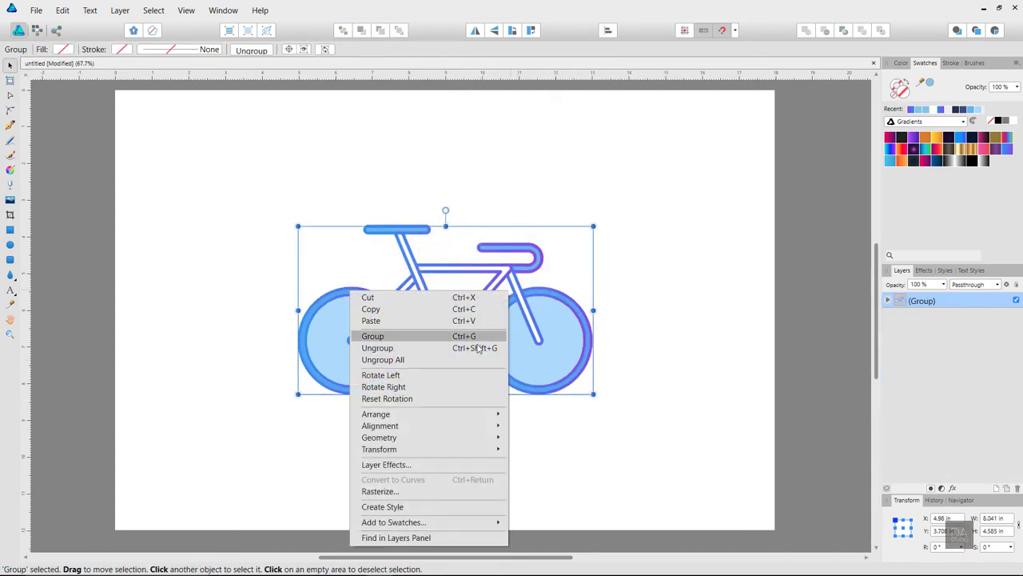
pyautogui.click(476, 347)
pyautogui.click(627, 344)
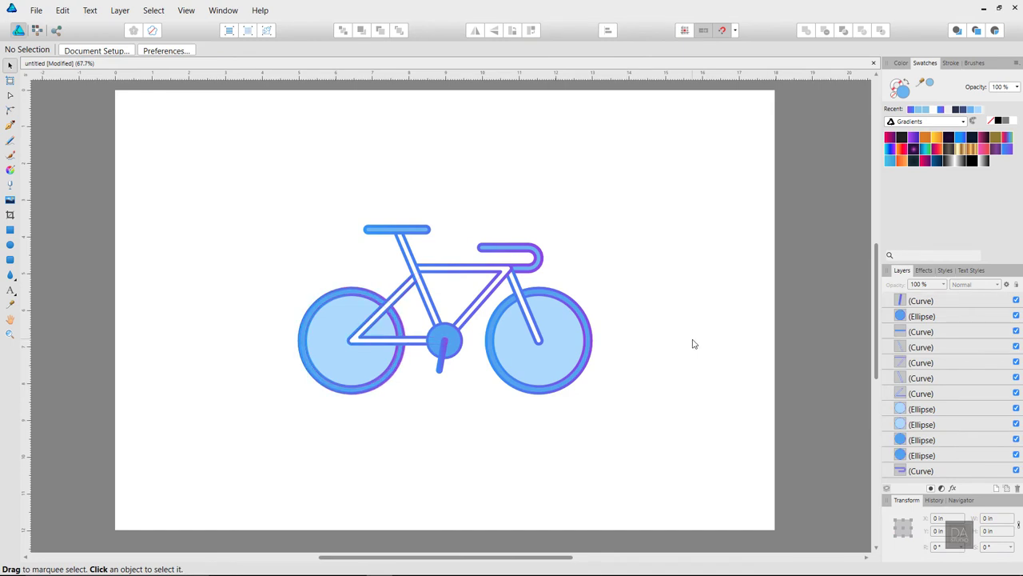
pyautogui.click(11, 245)
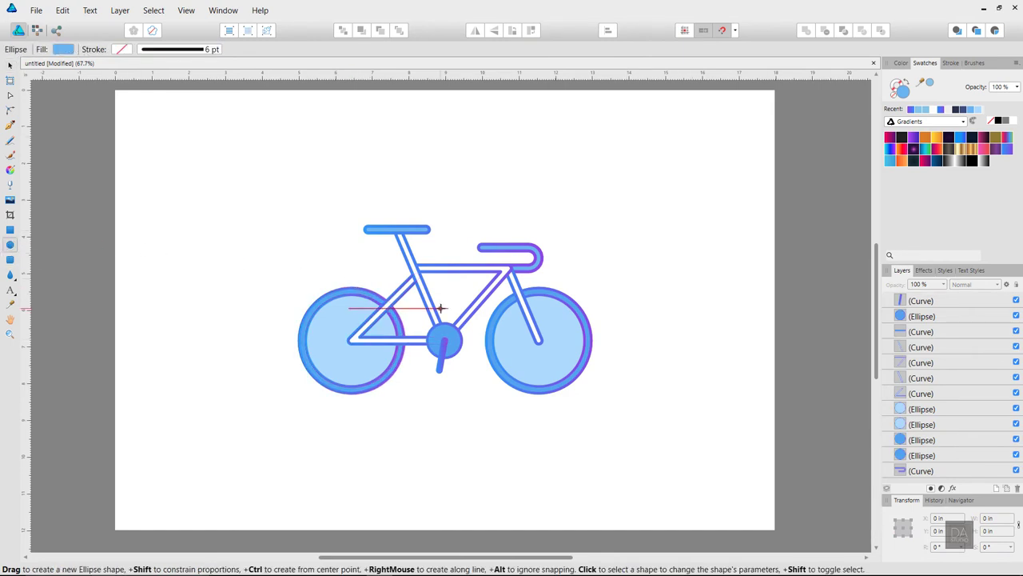
# Draw a 9.119 in circle behind the bicycle and fill it pale blue #CDE6F6.
pyautogui.moveTo(445, 310); pyautogui.dragTo(613, 477)
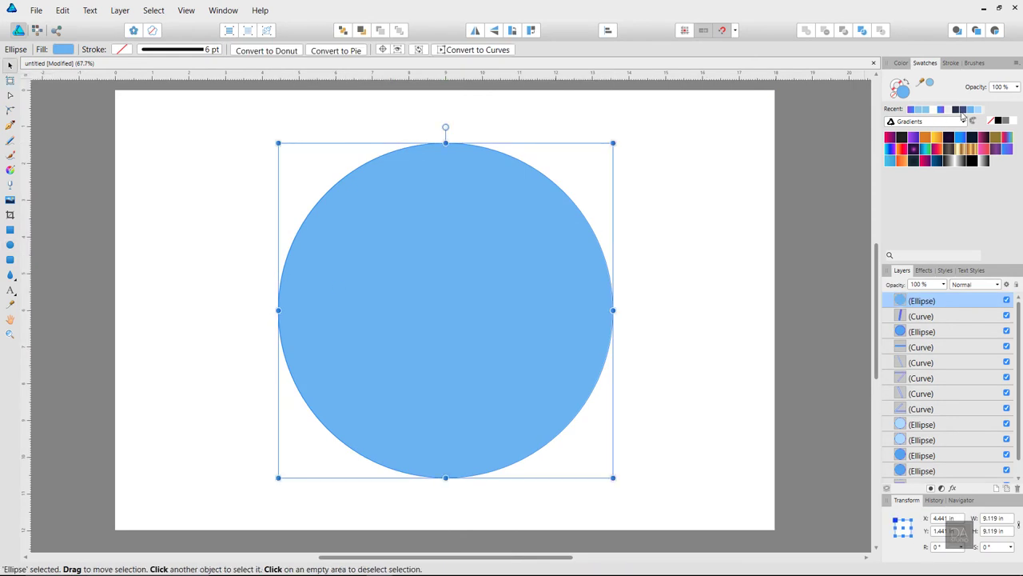
pyautogui.click(927, 110)
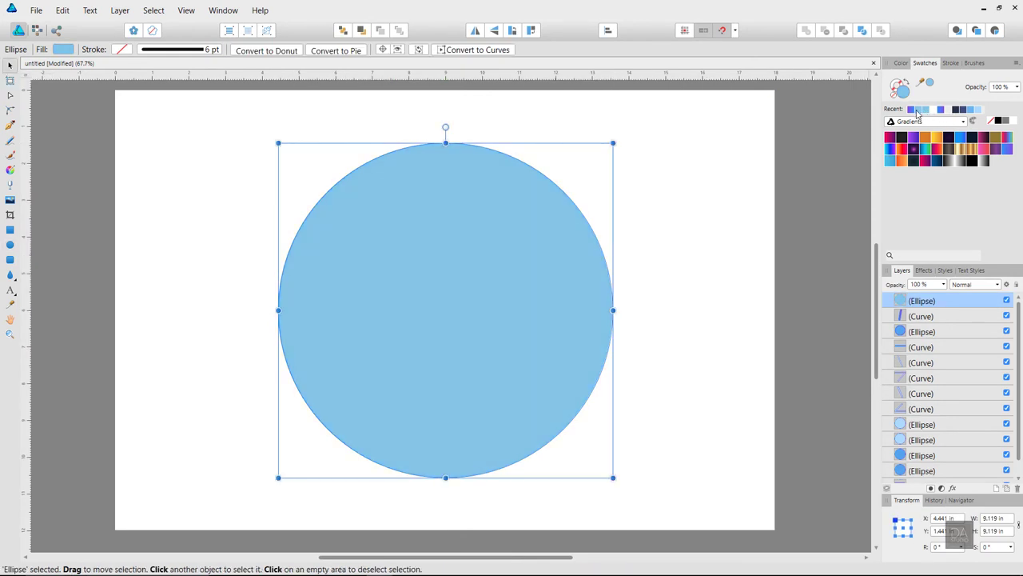
pyautogui.moveTo(973, 301); pyautogui.dragTo(968, 478)
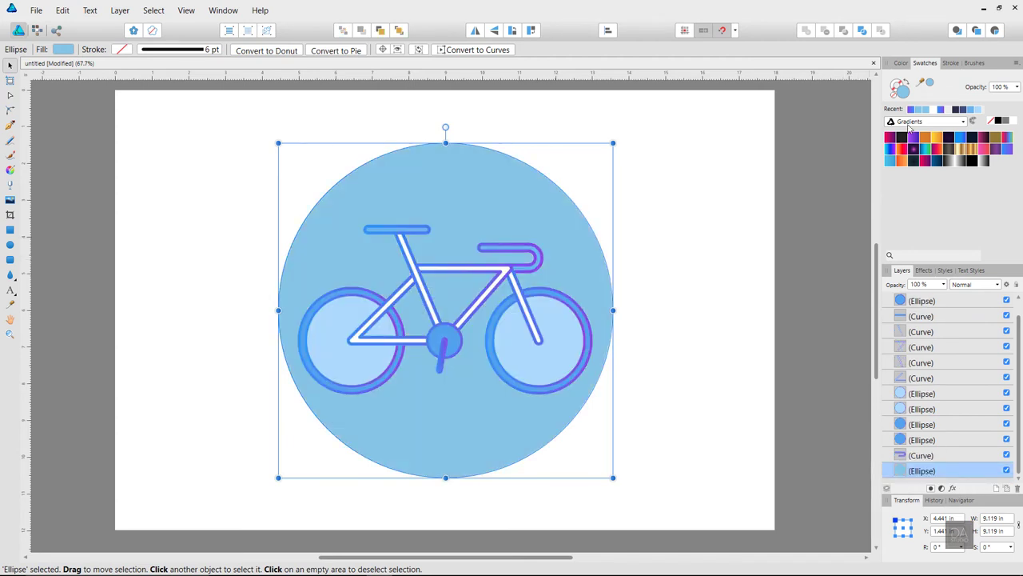
pyautogui.click(901, 90)
pyautogui.moveTo(489, 241); pyautogui.dragTo(491, 213)
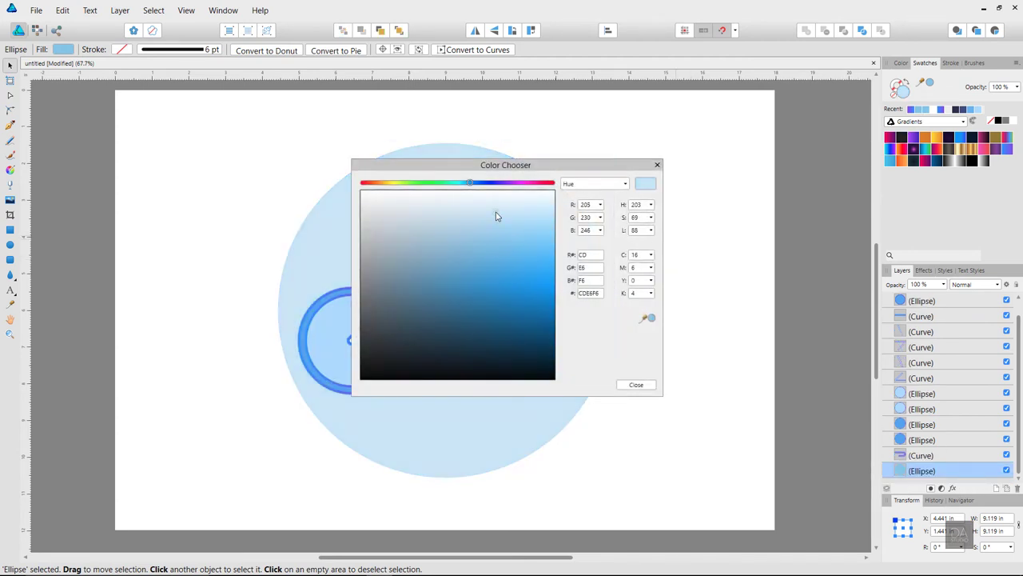
pyautogui.click(641, 386)
pyautogui.click(589, 373)
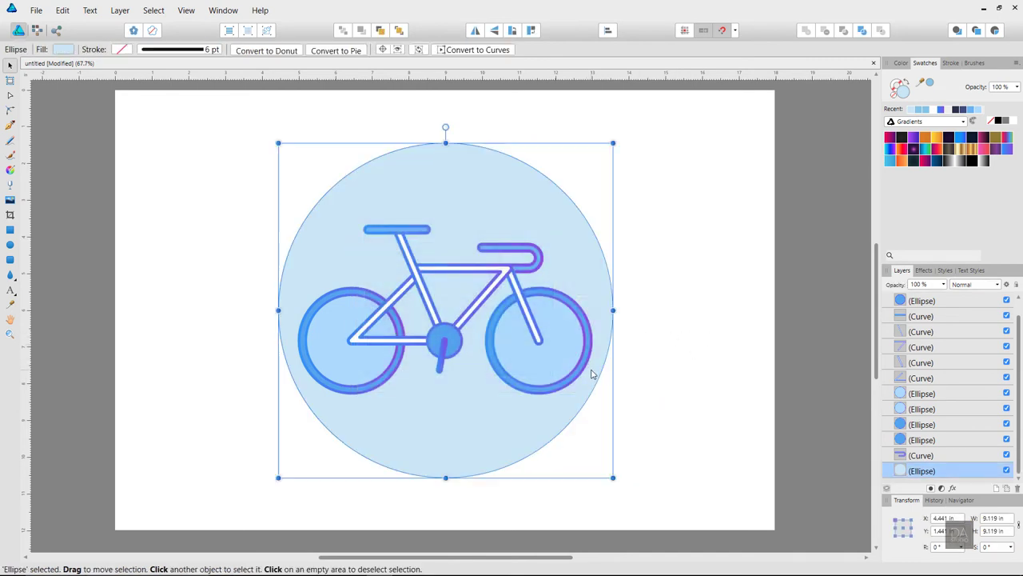
pyautogui.moveTo(614, 477); pyautogui.dragTo(637, 499)
pyautogui.moveTo(675, 165); pyautogui.dragTo(214, 499)
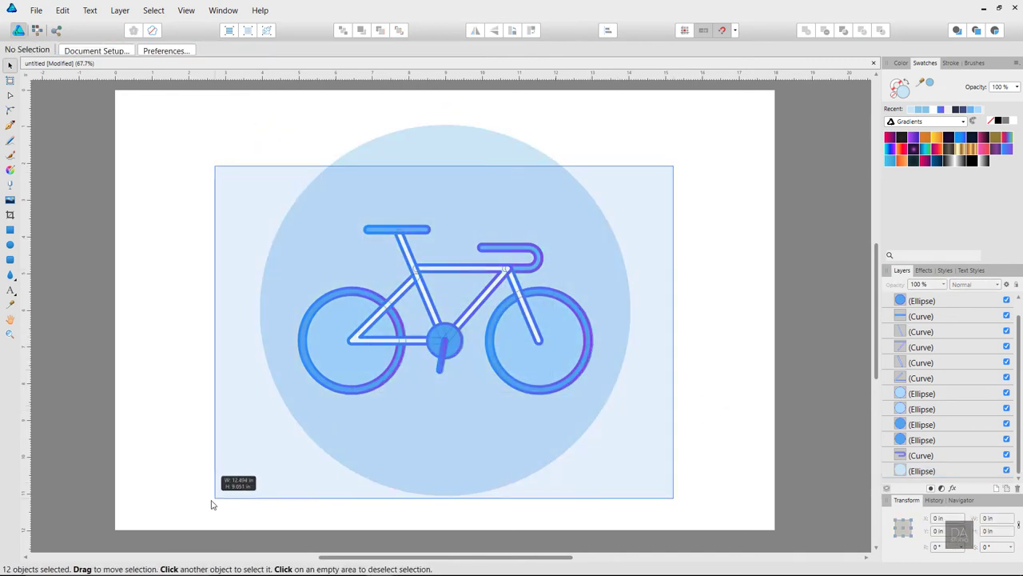
# Shrink the whole bicycle slightly around its centre.
pyautogui.click(639, 174)
pyautogui.moveTo(639, 175); pyautogui.dragTo(192, 502)
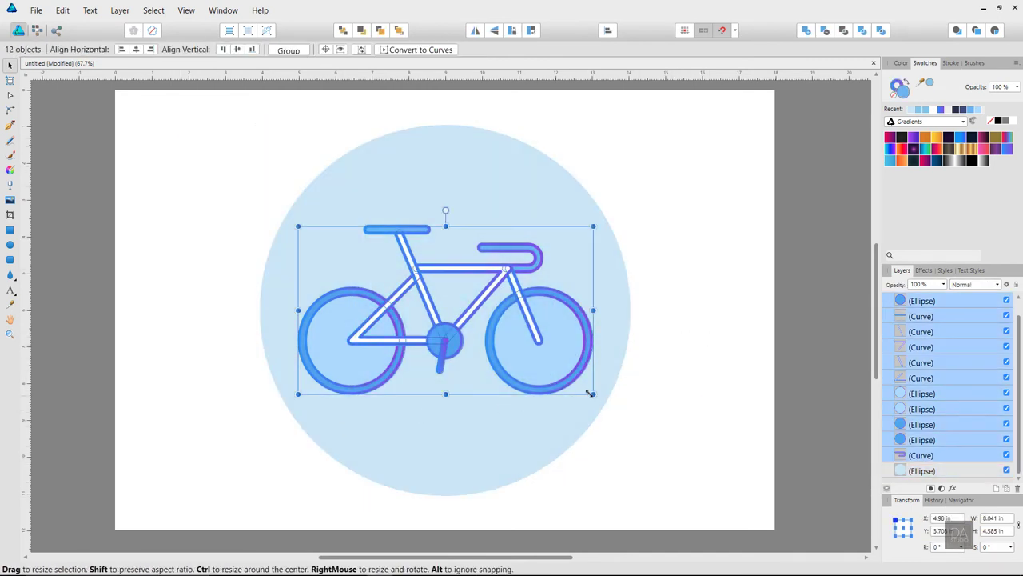
pyautogui.moveTo(589, 392); pyautogui.dragTo(569, 382)
pyautogui.click(641, 398)
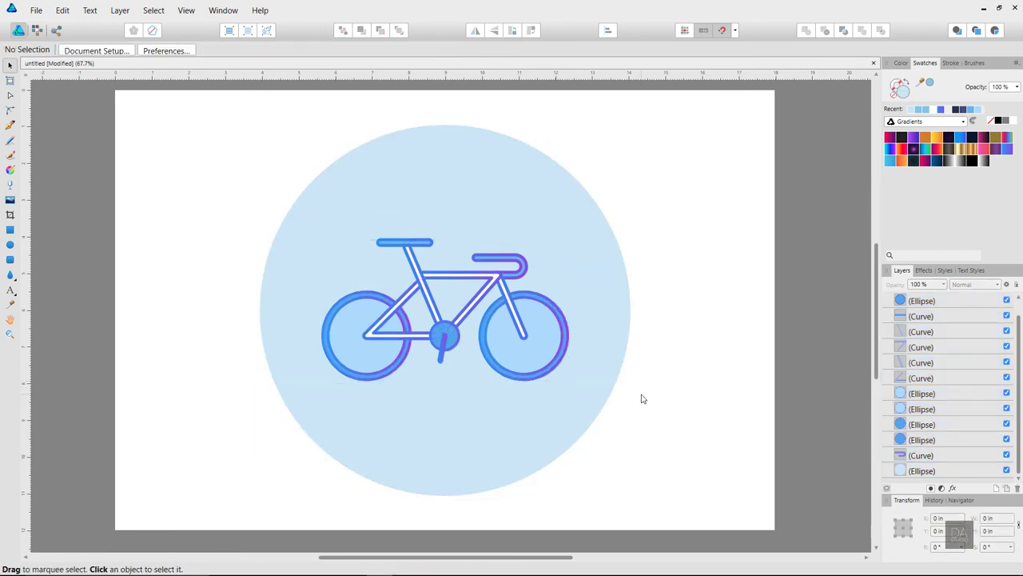
# Draw a 6 pt blue-to-purple gradient ground line beneath both wheels.
pyautogui.click(10, 125)
pyautogui.click(322, 381)
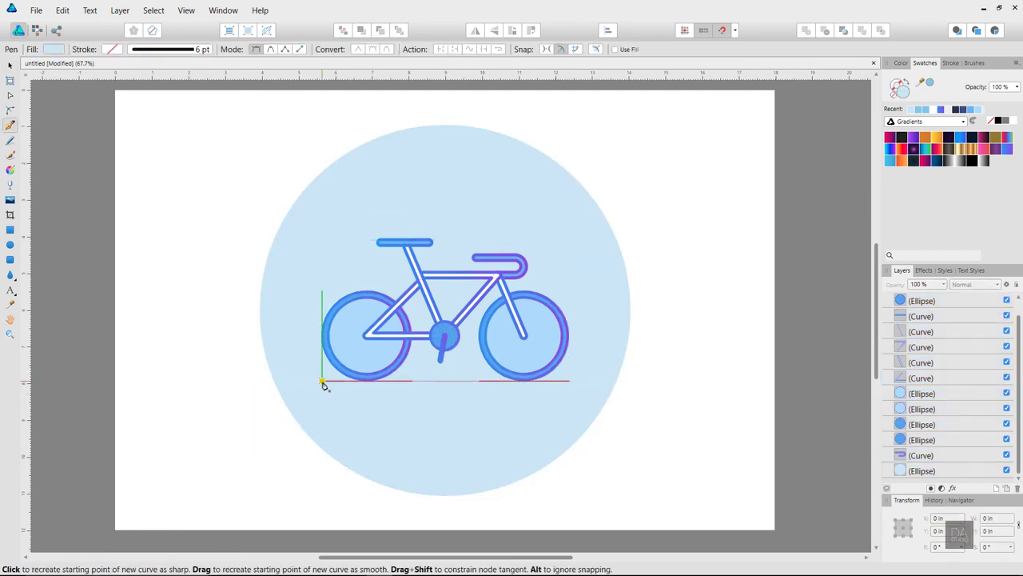
pyautogui.click(570, 381)
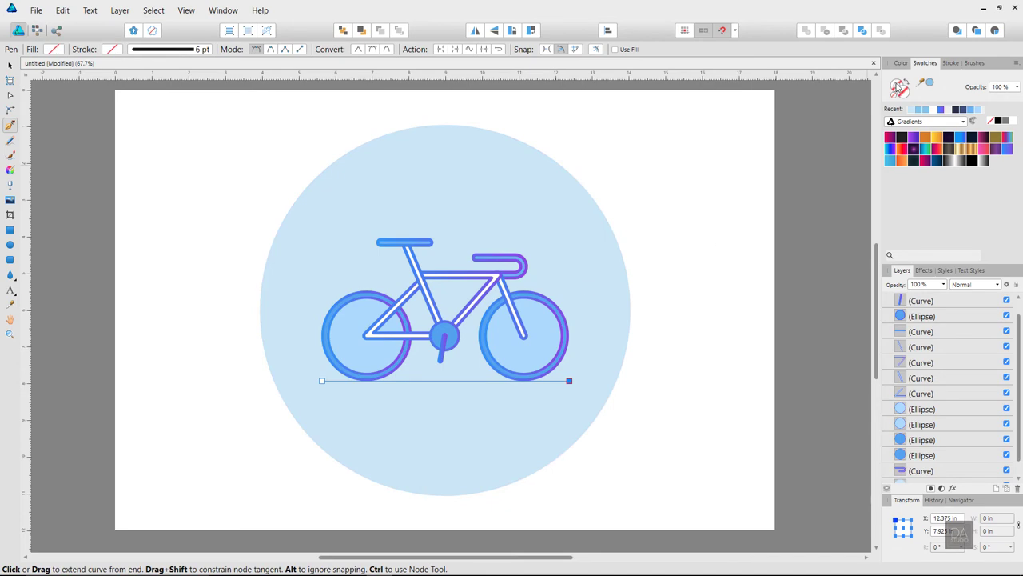
pyautogui.click(935, 110)
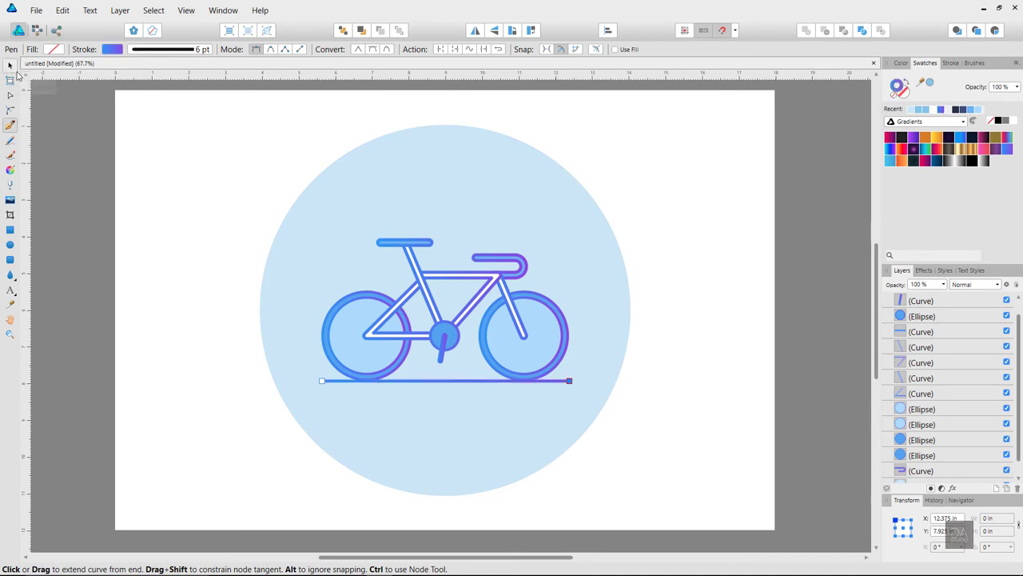
pyautogui.click(10, 64)
pyautogui.click(176, 143)
# Zoom in and draw a closed five-node shape over the rear frame corner.
pyautogui.press('z')
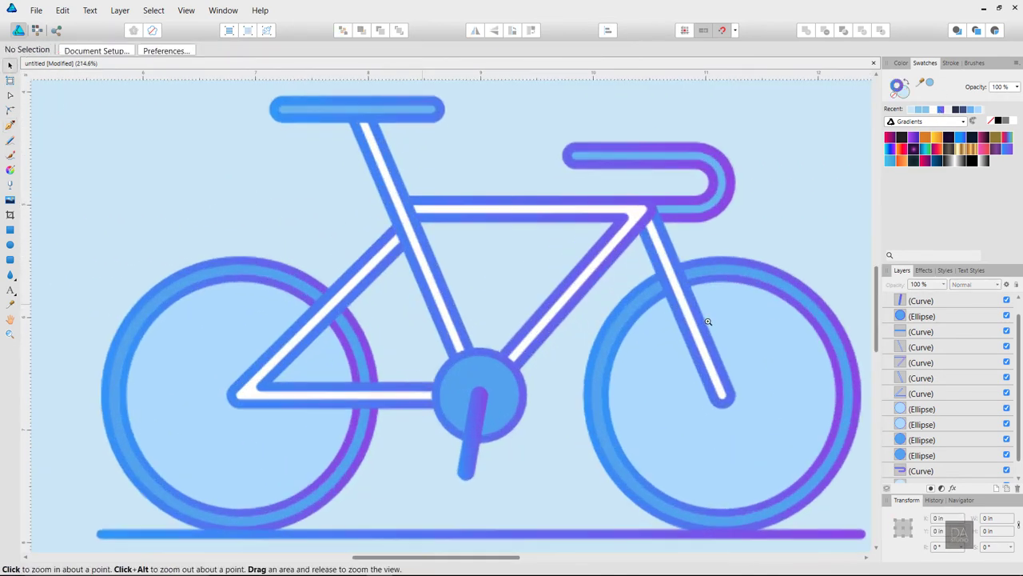
pyautogui.scroll(5, 385, 185)
pyautogui.press('v')
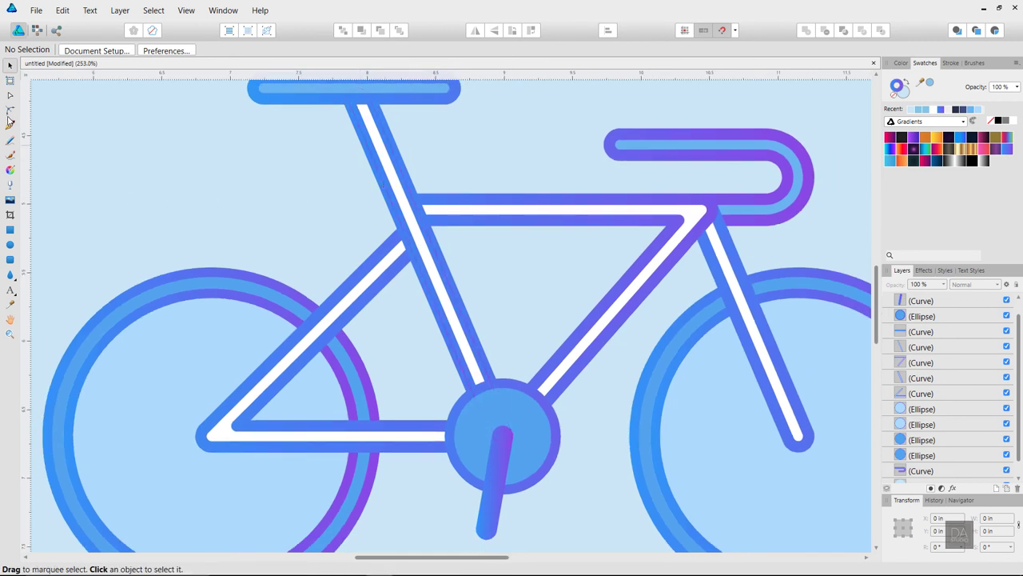
pyautogui.click(9, 123)
pyautogui.click(247, 358)
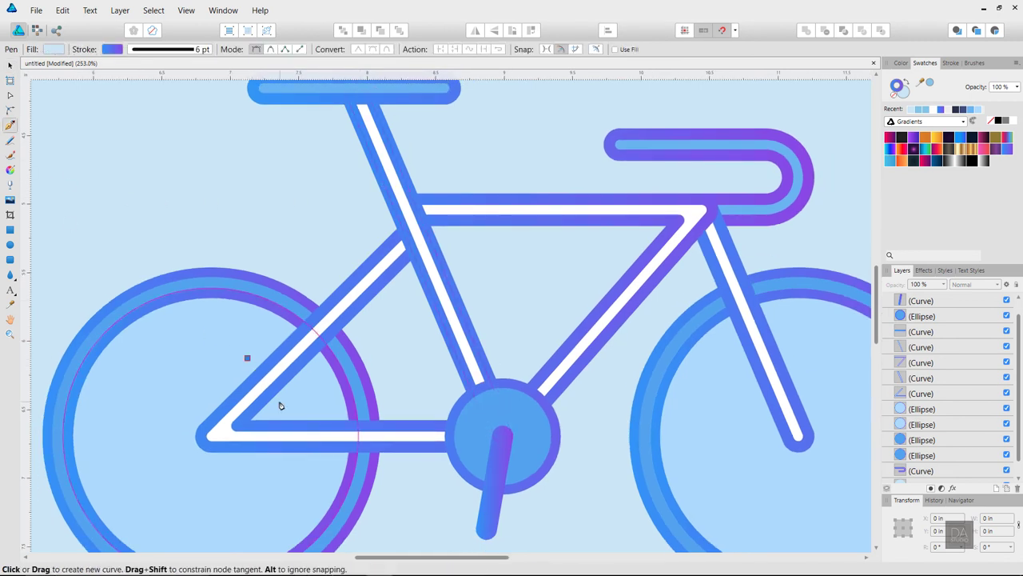
pyautogui.click(280, 405)
pyautogui.click(281, 458)
pyautogui.click(177, 459)
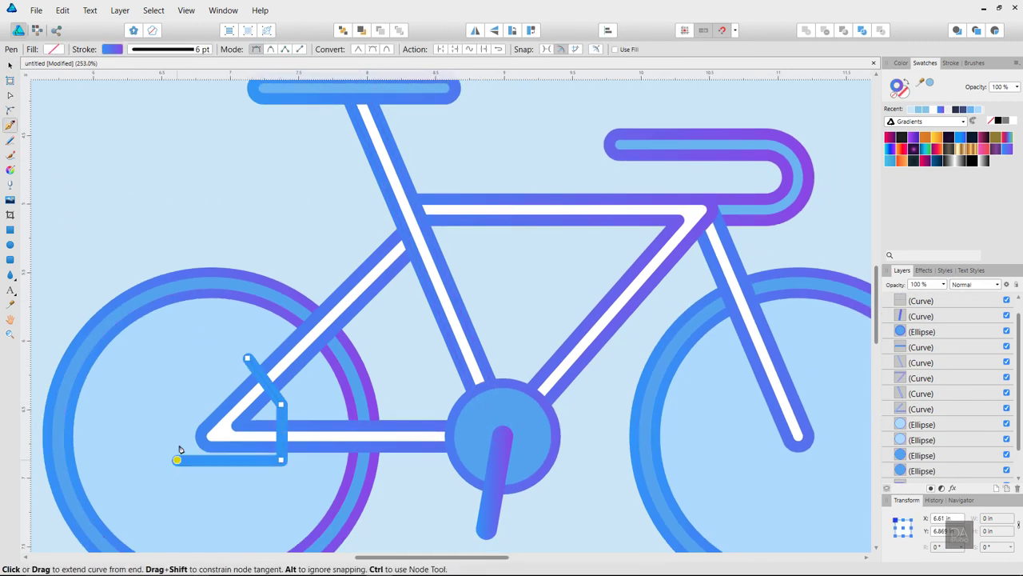
pyautogui.click(177, 430)
pyautogui.click(247, 359)
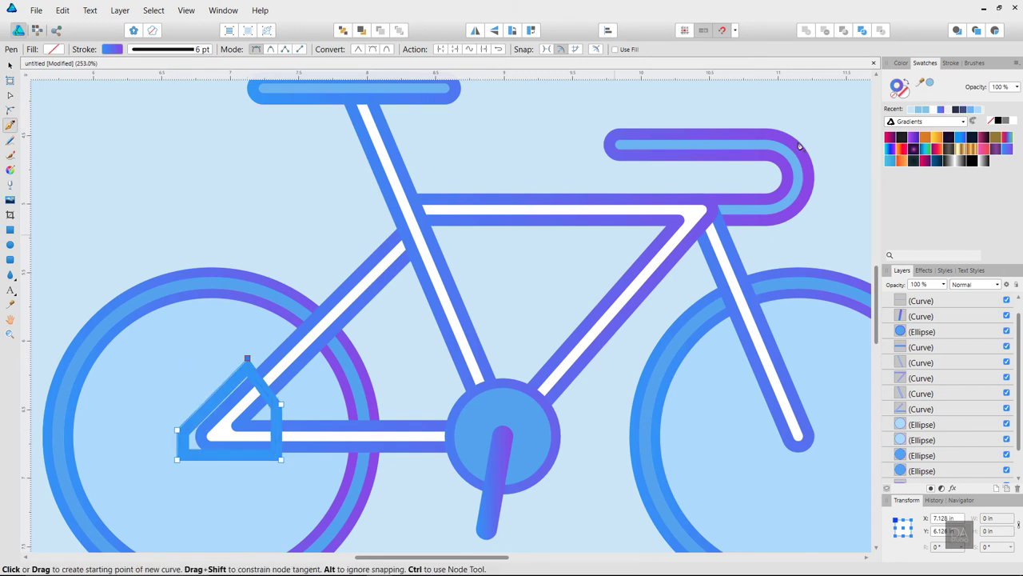
# Fill the shape light blue with no outline and nest it inside the rear tube's layer.
pyautogui.click(906, 85)
pyautogui.click(919, 109)
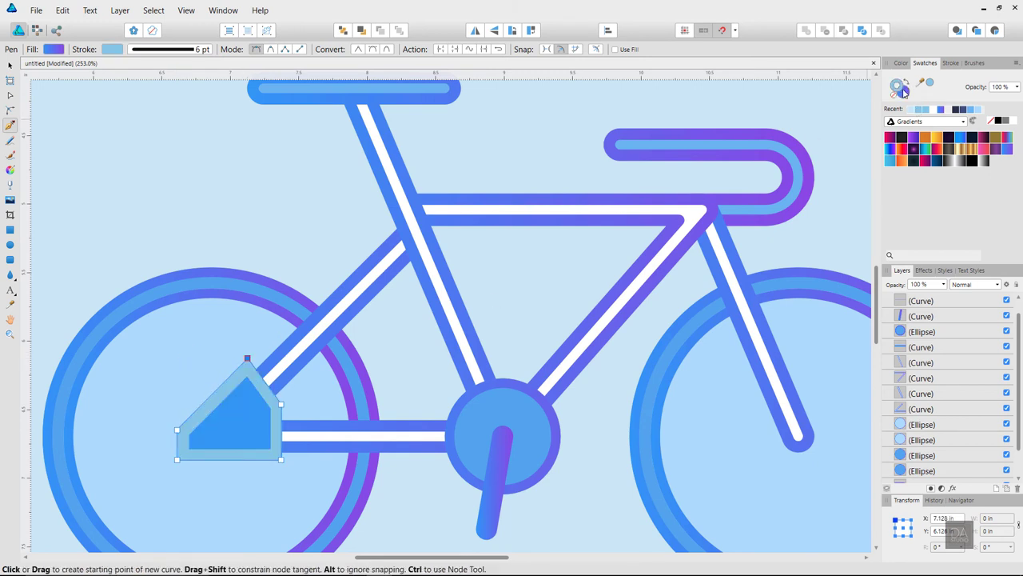
pyautogui.click(903, 94)
pyautogui.click(921, 109)
pyautogui.click(10, 65)
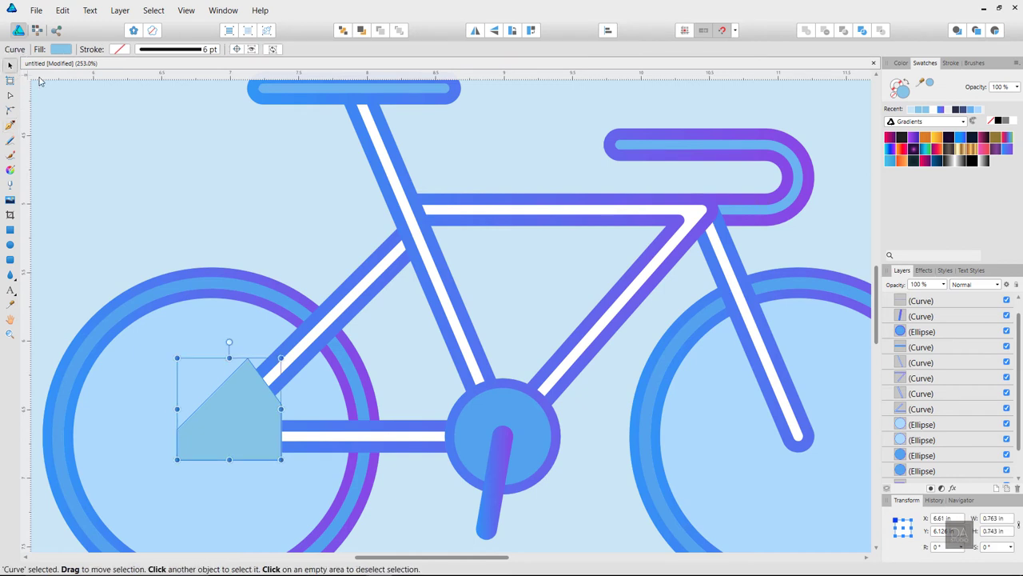
pyautogui.moveTo(957, 300); pyautogui.dragTo(949, 424)
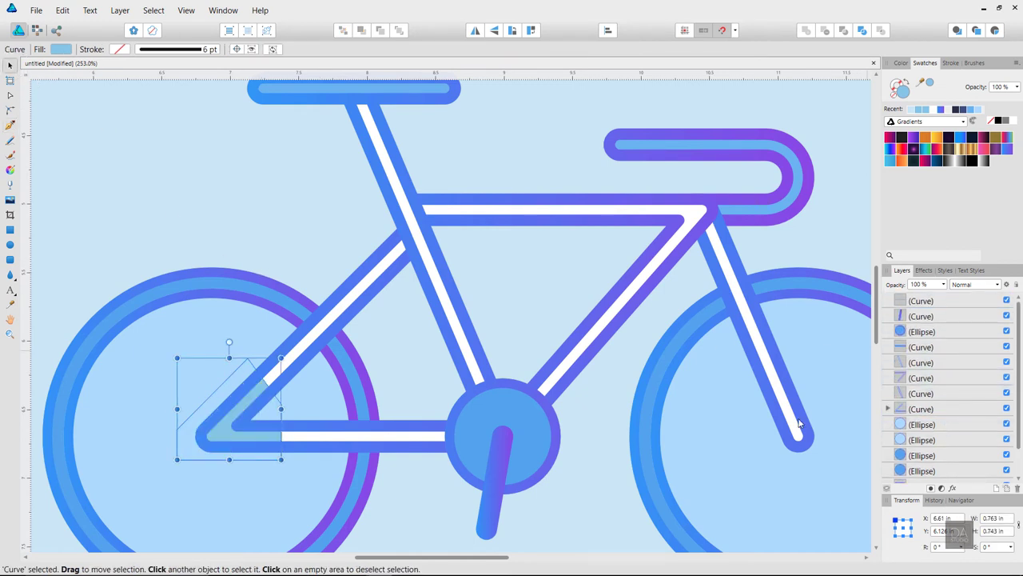
pyautogui.click(355, 183)
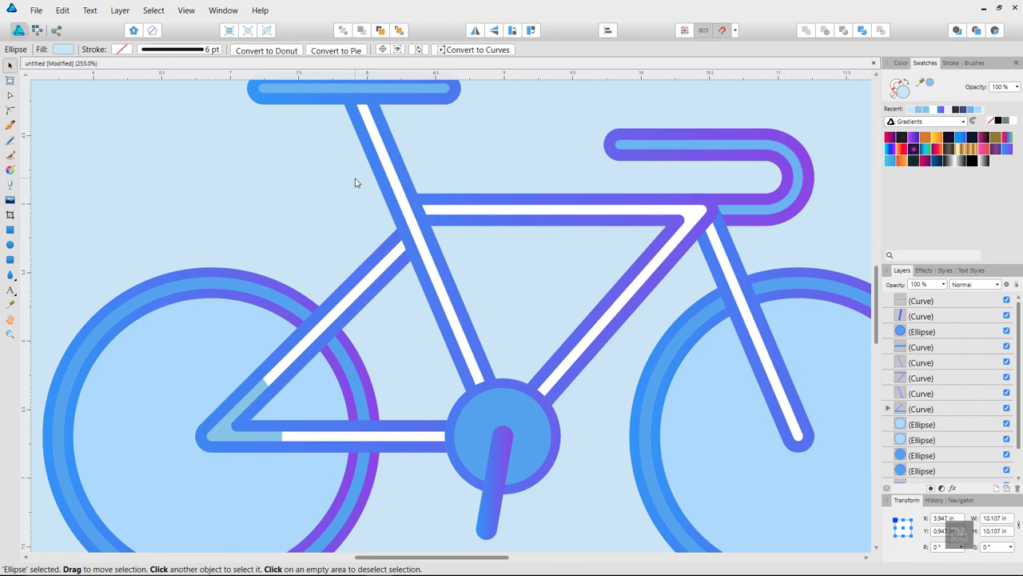
# Add a light-blue accent below the saddle, clipped inside the seat tube.
pyautogui.click(9, 125)
pyautogui.moveTo(347, 144); pyautogui.dragTo(415, 145)
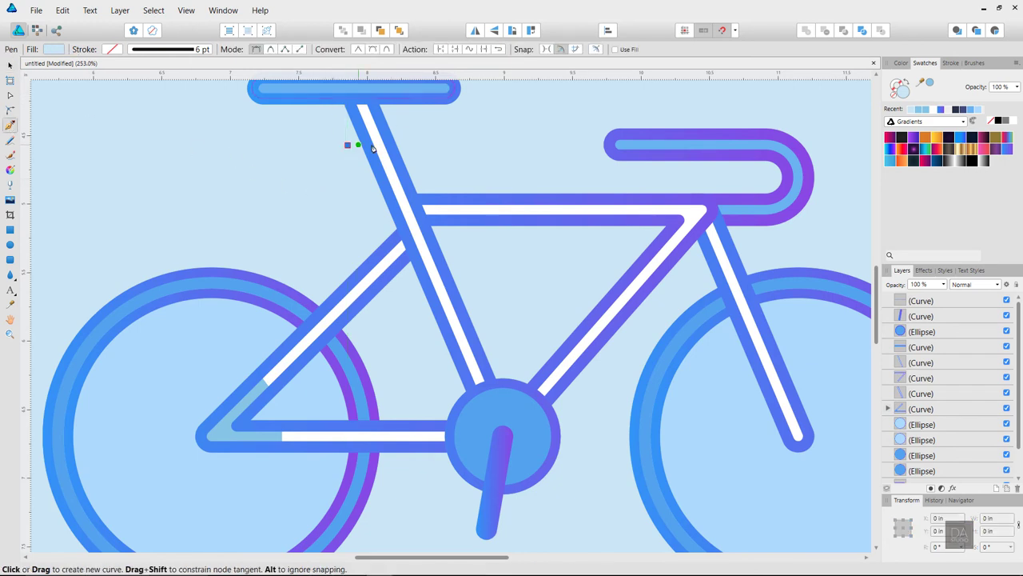
pyautogui.moveTo(360, 88); pyautogui.dragTo(397, 88)
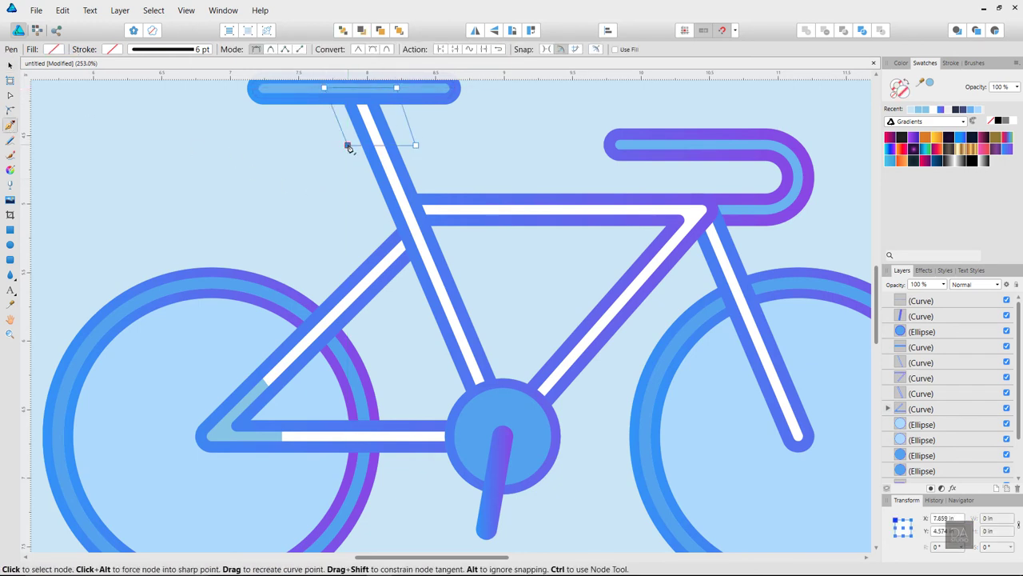
pyautogui.click(348, 145)
pyautogui.click(916, 110)
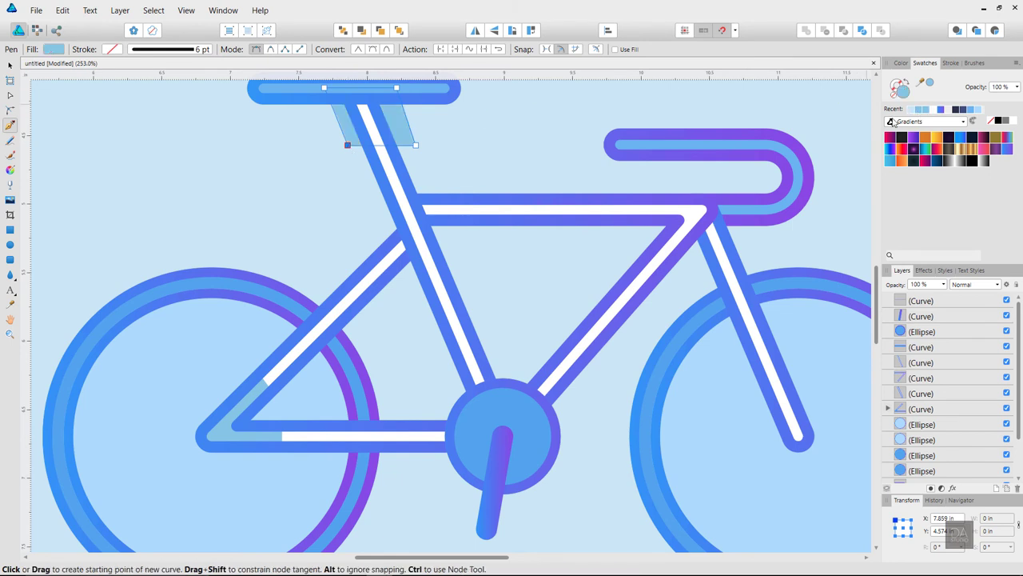
pyautogui.click(10, 65)
pyautogui.scroll(-1, 931, 384)
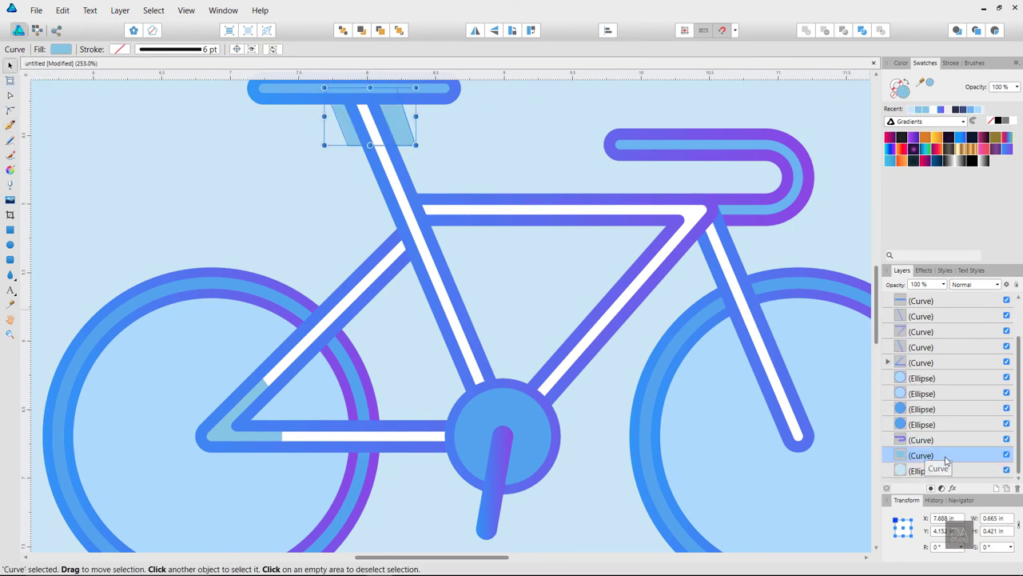
pyautogui.moveTo(946, 374); pyautogui.dragTo(933, 320)
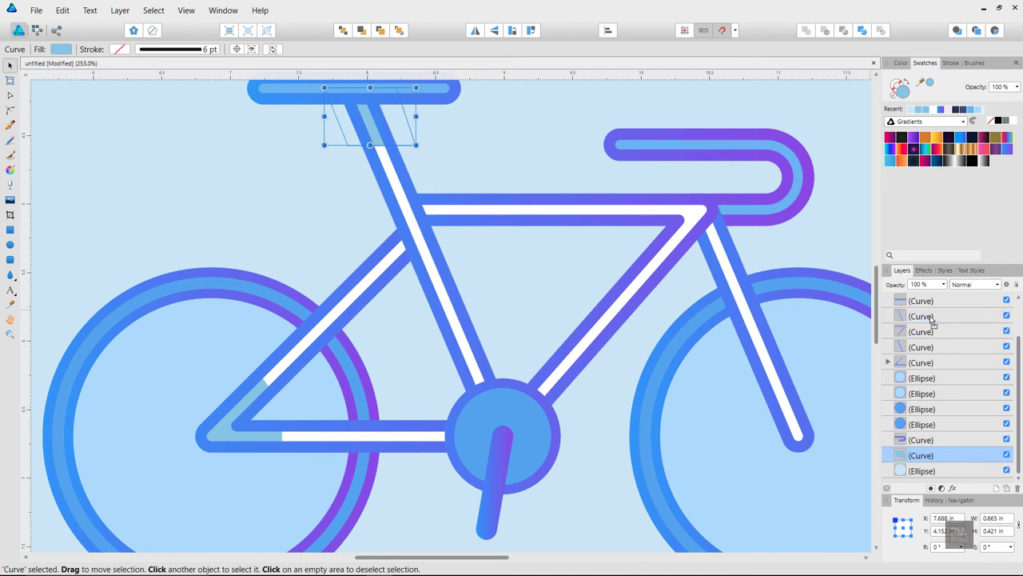
pyautogui.click(562, 163)
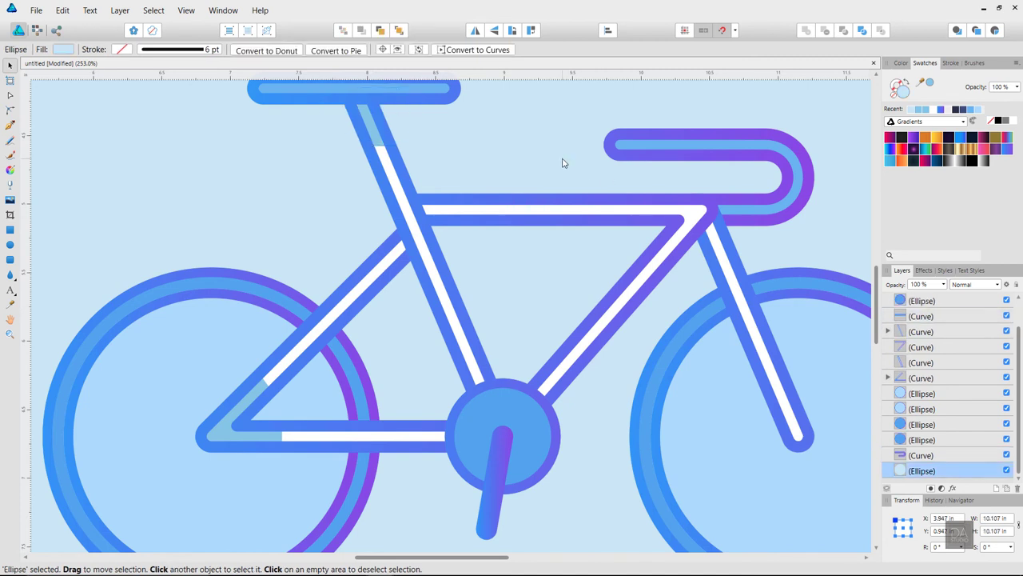
# Add a light-blue accent across the seat stay, clipped inside it.
pyautogui.click(10, 126)
pyautogui.moveTo(348, 260); pyautogui.dragTo(389, 308)
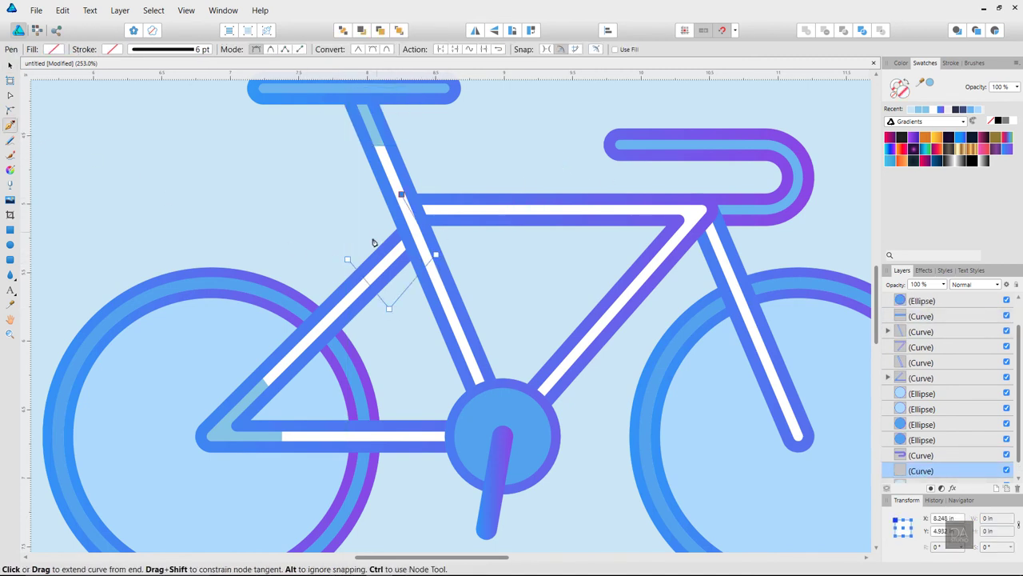
pyautogui.click(924, 110)
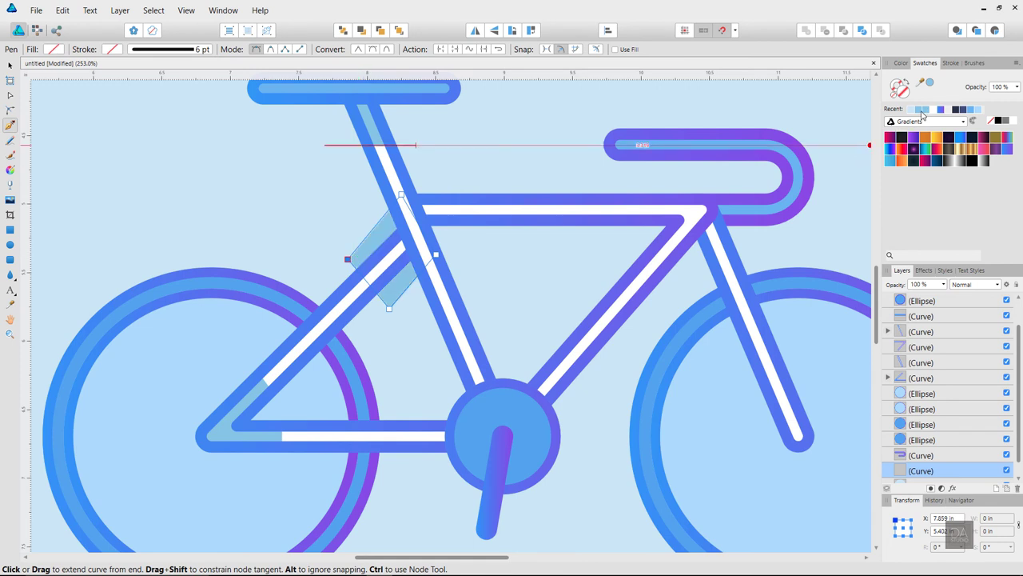
pyautogui.doubleClick(985, 471)
pyautogui.moveTo(976, 470); pyautogui.dragTo(965, 386)
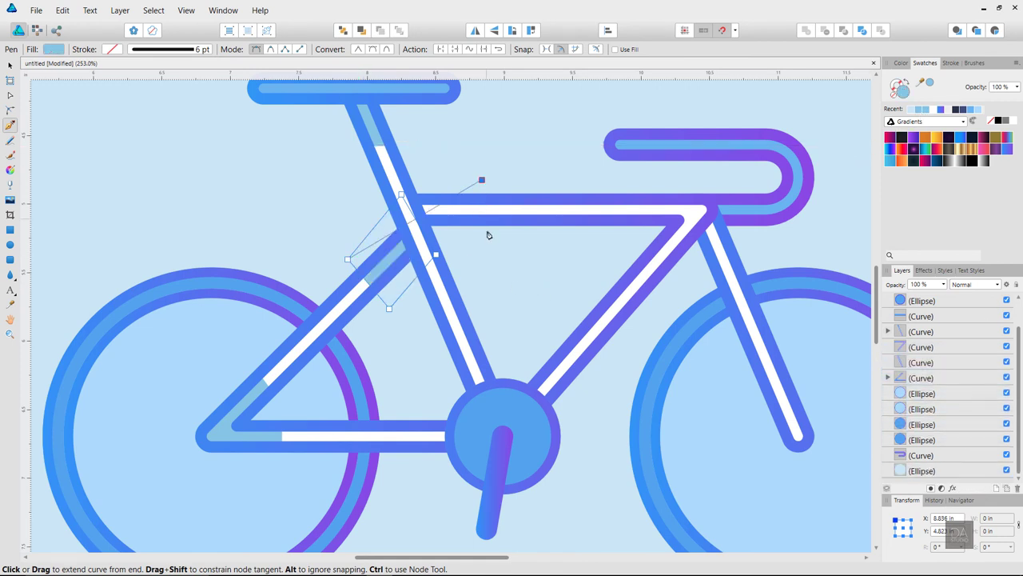
pyautogui.hotkey('ctrl', 'd')
# Add a light-blue accent at the top tube's back end, clipped inside the top tube.
pyautogui.moveTo(484, 243); pyautogui.dragTo(484, 180)
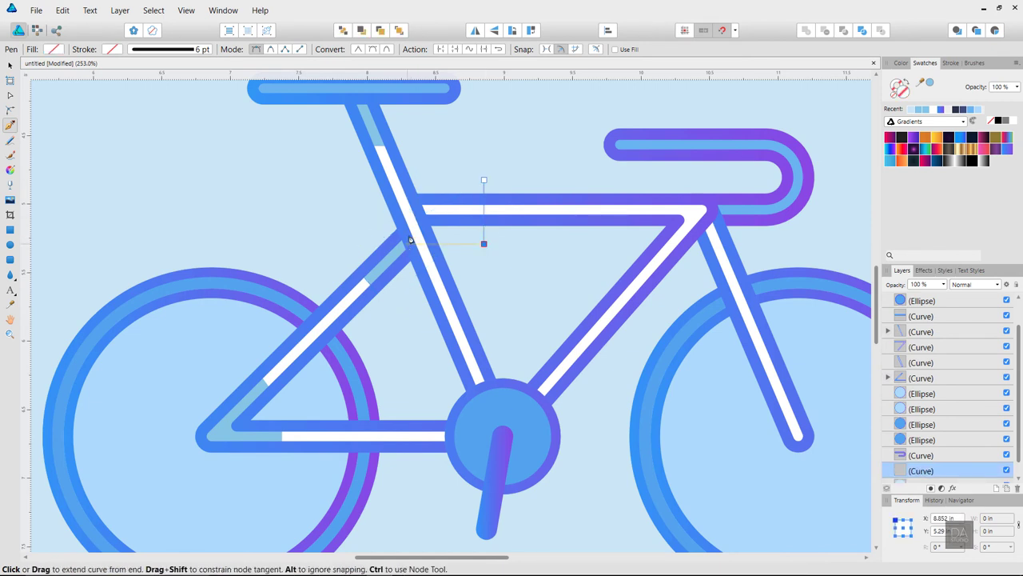
pyautogui.click(484, 180)
pyautogui.click(930, 112)
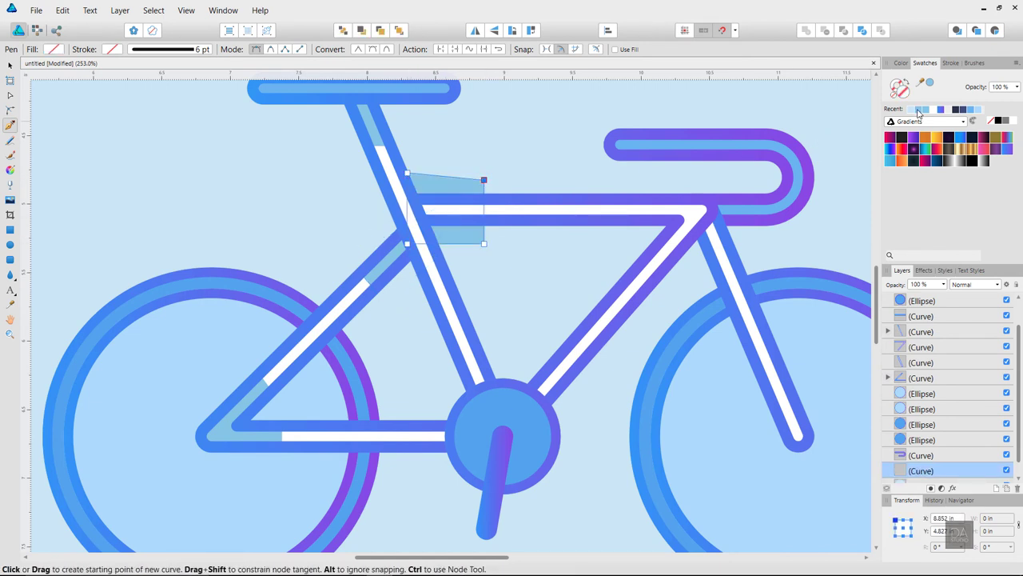
pyautogui.moveTo(983, 470)
pyautogui.mouseDown()
pyautogui.moveTo(960, 304)
pyautogui.moveTo(956, 381)
pyautogui.mouseUp()
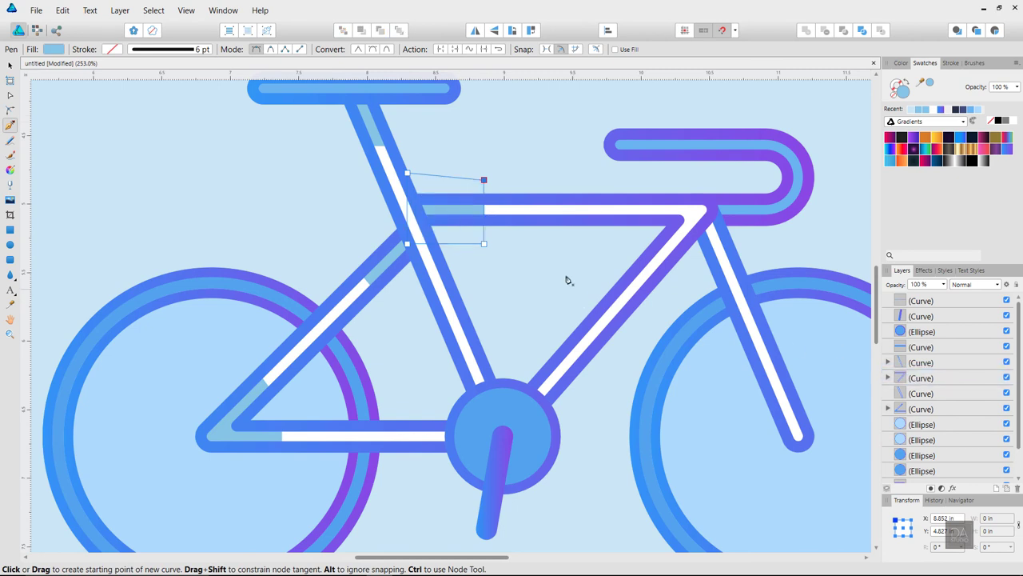
# Add light-blue accents at the front of the top tube and the top of the fork, clipped inside.
pyautogui.keyDown('ctrl'); pyautogui.click(594, 261); pyautogui.keyUp('ctrl')
pyautogui.moveTo(630, 182); pyautogui.dragTo(630, 250)
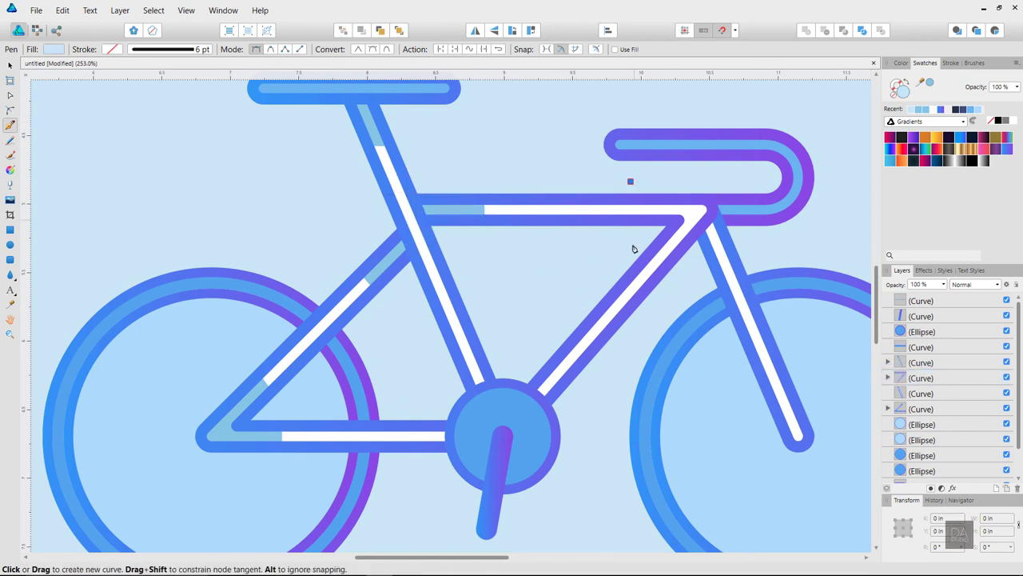
pyautogui.click(741, 172)
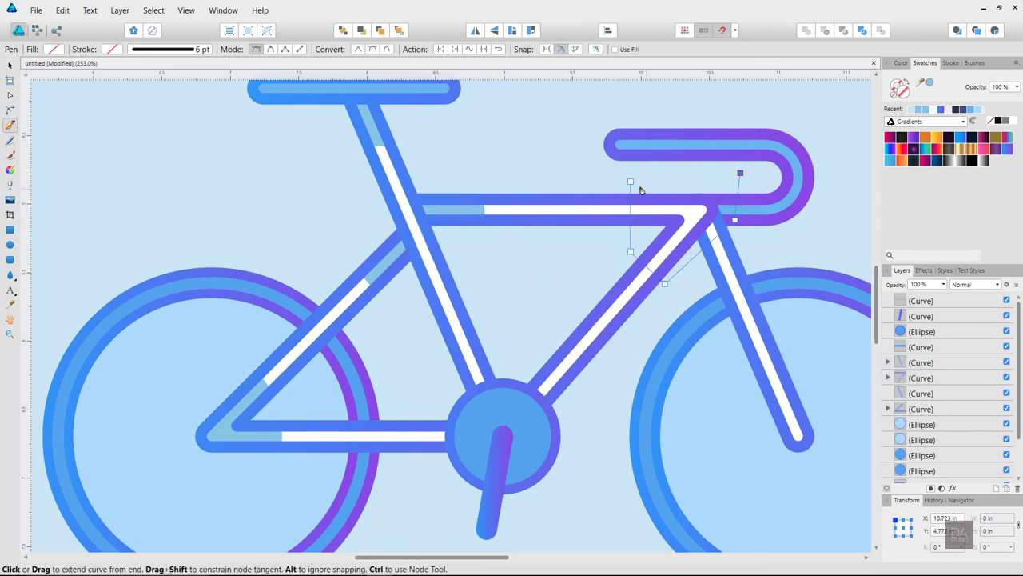
pyautogui.click(630, 182)
pyautogui.click(922, 110)
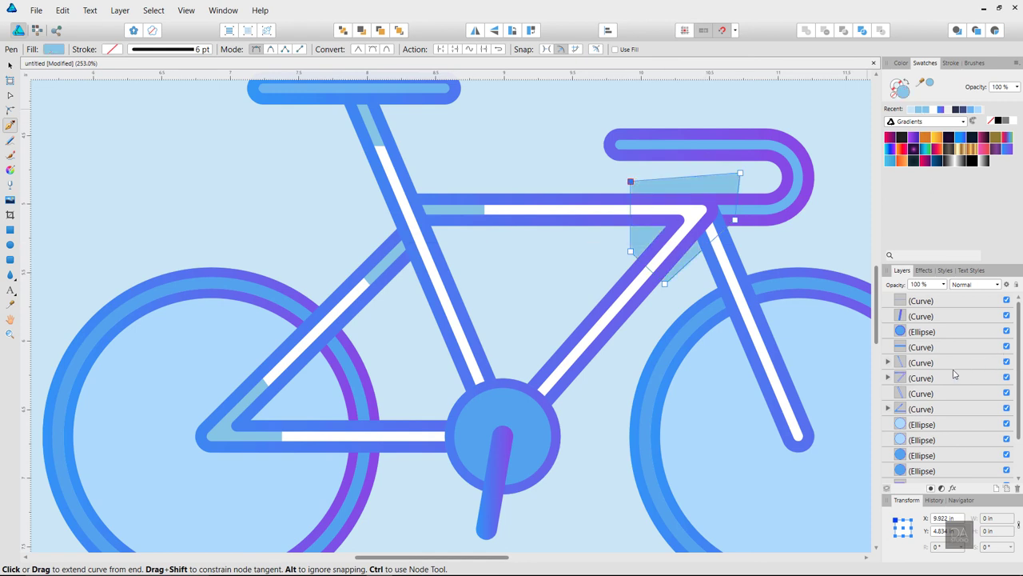
pyautogui.scroll(-3, 952, 400)
pyautogui.moveTo(952, 455); pyautogui.dragTo(951, 337)
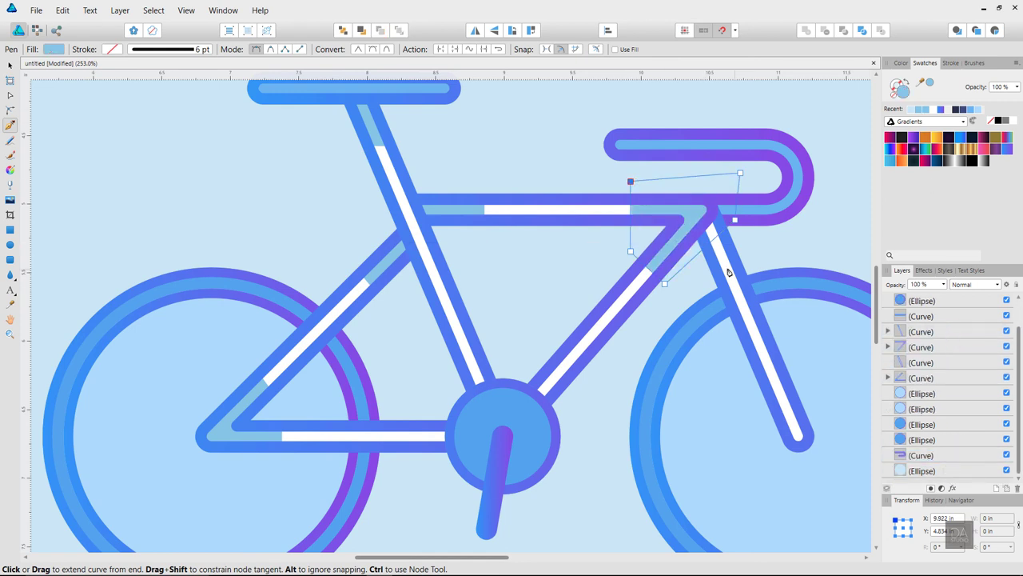
pyautogui.moveTo(754, 261); pyautogui.dragTo(701, 278)
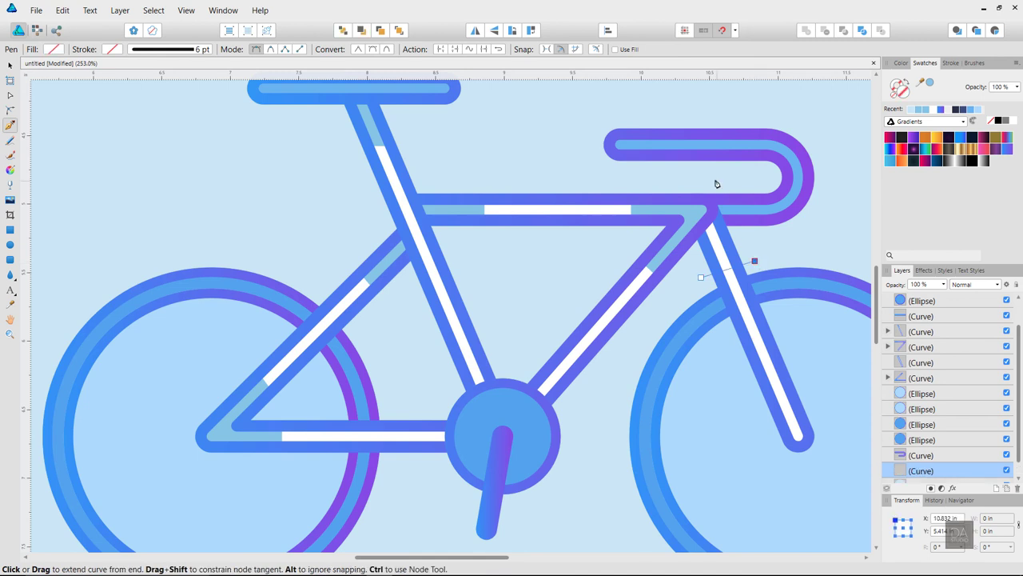
pyautogui.click(921, 111)
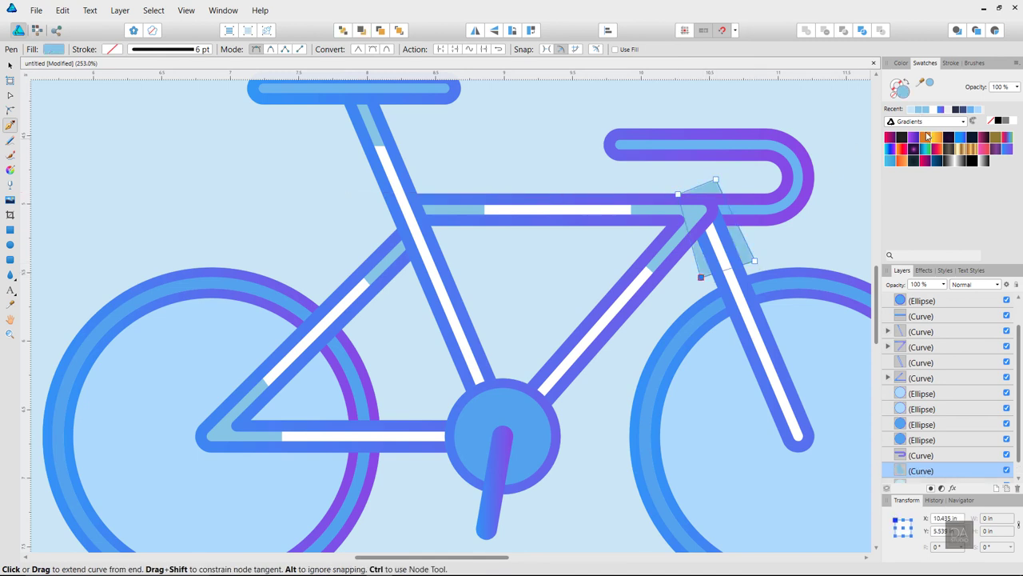
pyautogui.moveTo(948, 476); pyautogui.dragTo(903, 364)
# Add a light-blue accent at the fork's lower tip, clipped in the fork, then fit the page.
pyautogui.click(741, 385)
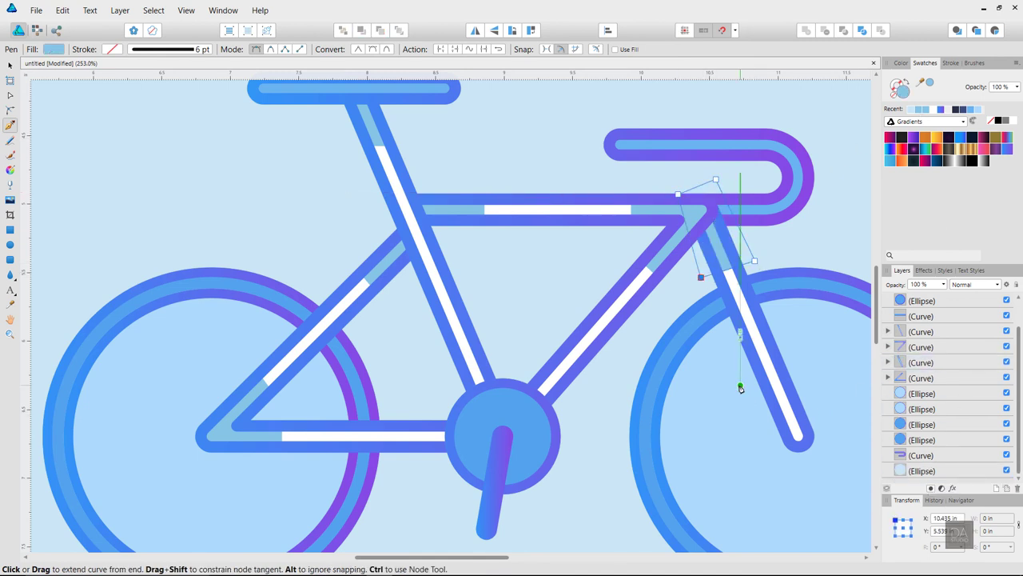
pyautogui.moveTo(741, 385); pyautogui.dragTo(741, 389)
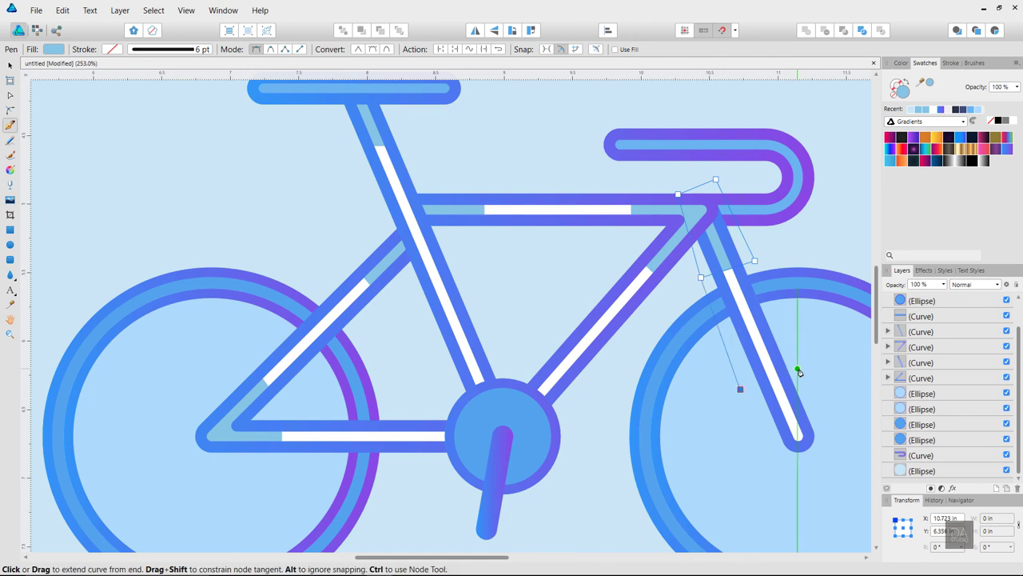
pyautogui.press('Escape')
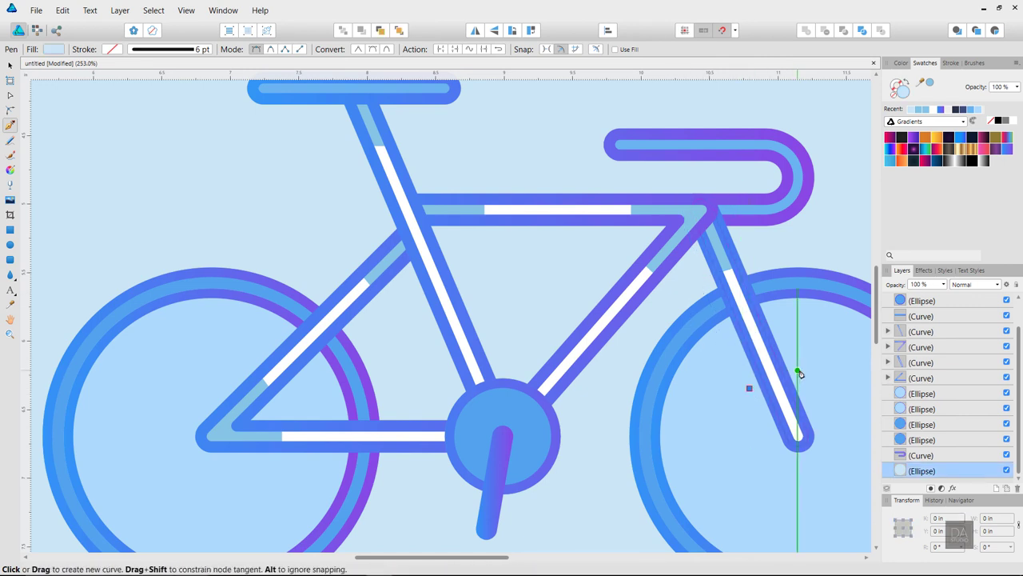
pyautogui.click(797, 370)
pyautogui.click(829, 435)
pyautogui.click(785, 472)
pyautogui.click(749, 388)
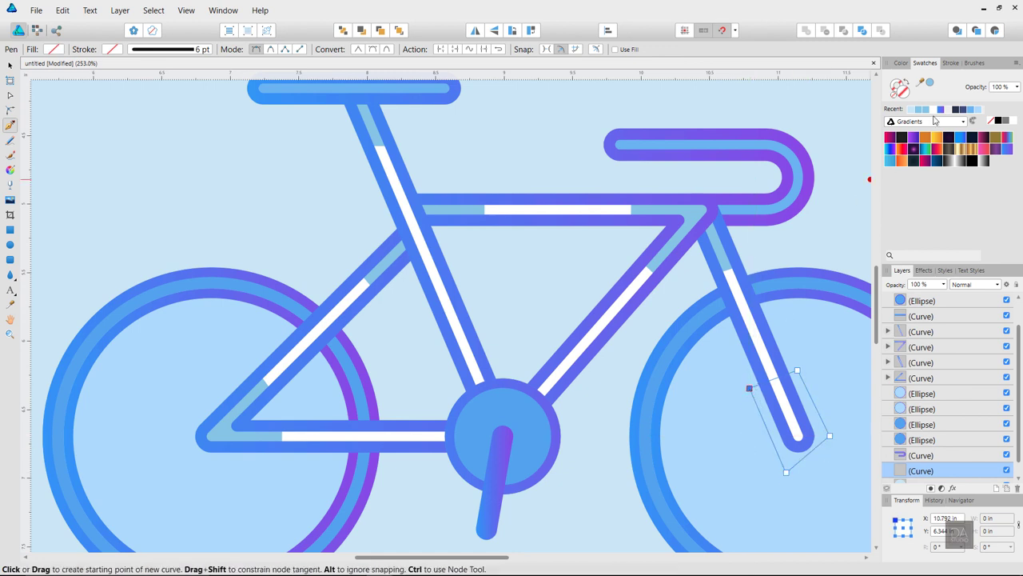
pyautogui.moveTo(967, 474); pyautogui.dragTo(947, 358)
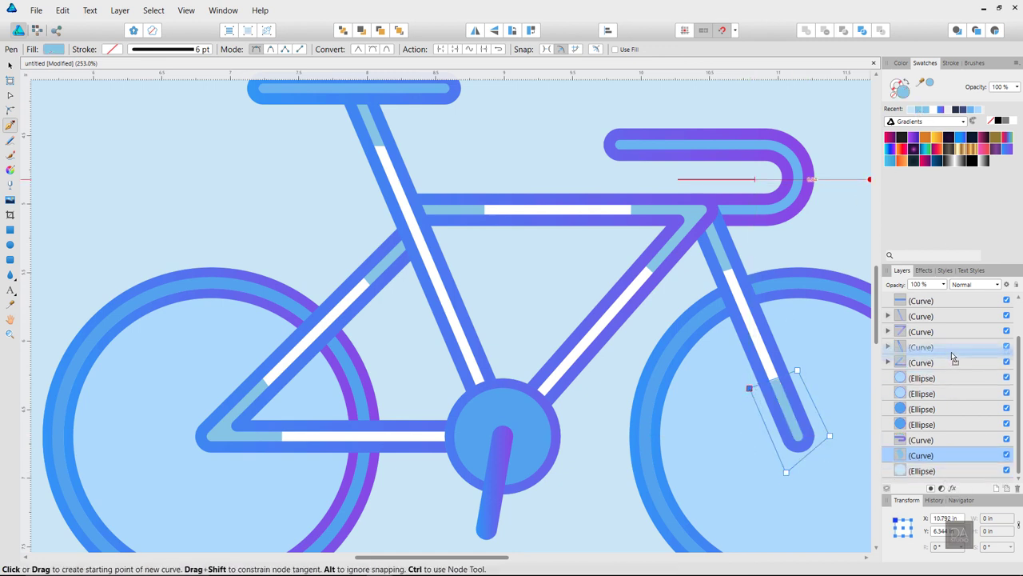
pyautogui.press('v')
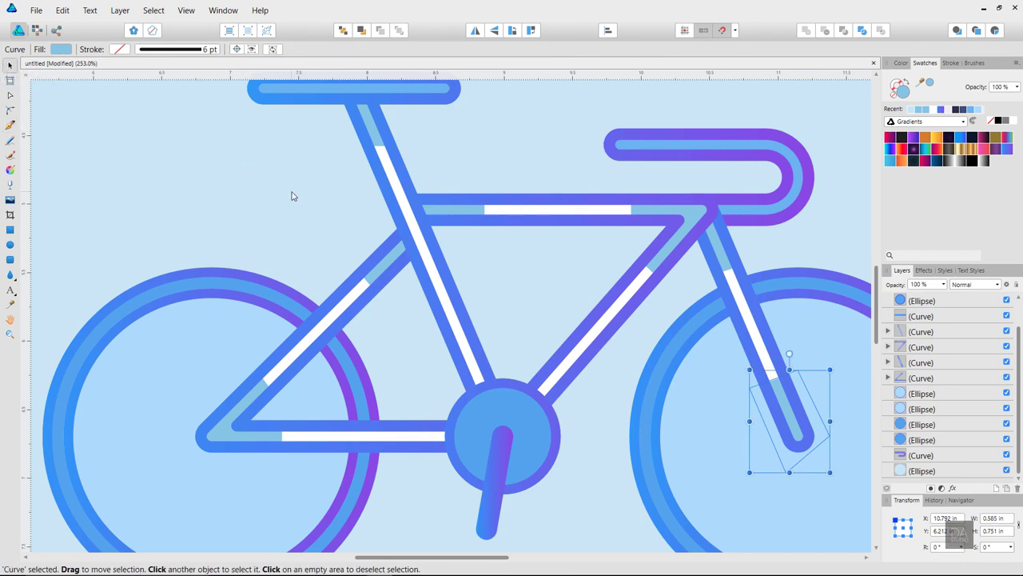
pyautogui.click(293, 194)
pyautogui.hotkey('ctrl', '0')
pyautogui.click(126, 231)
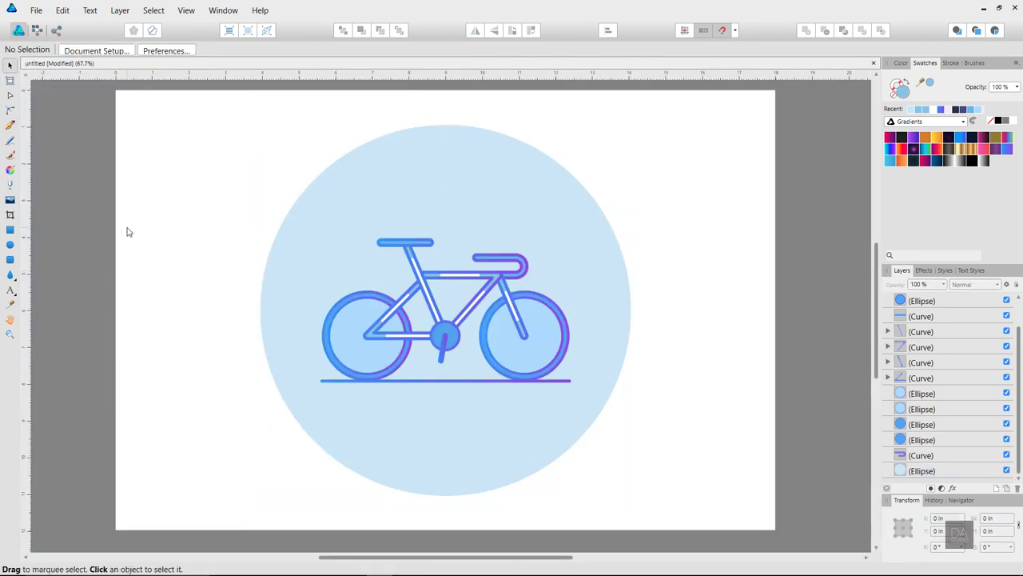